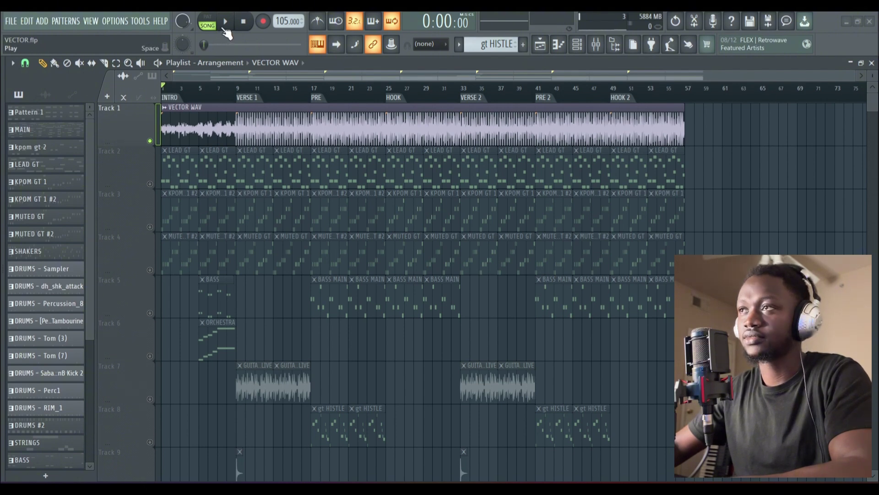
# Play the full VECTOR WAV song from the intro through the first hook, and stop playback.
pyautogui.click(225, 23)
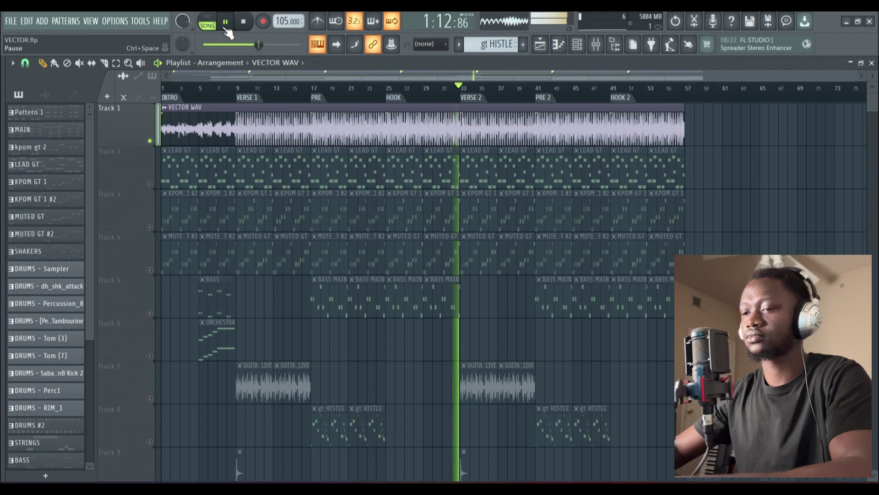
pyautogui.press('space')
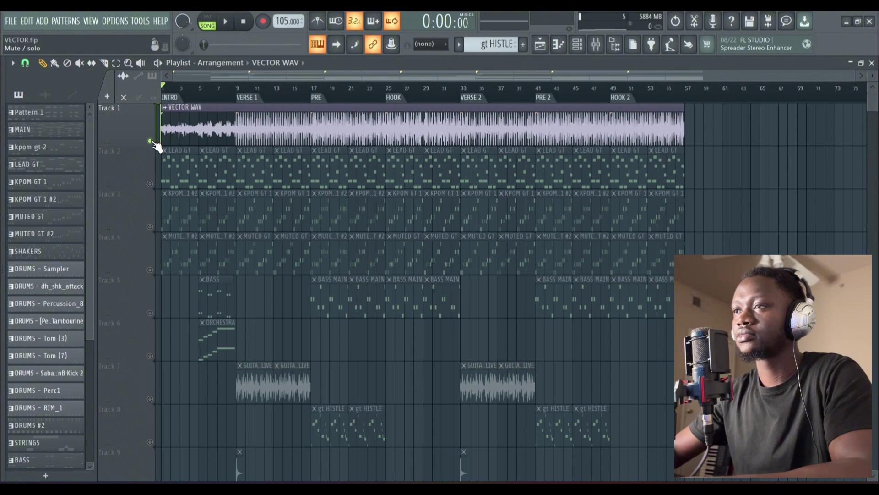
# Unmute the SHAKERS on Track 14, select the VERSE 1 section for looping, and briefly play it.
pyautogui.scroll(-12, 144, 150)
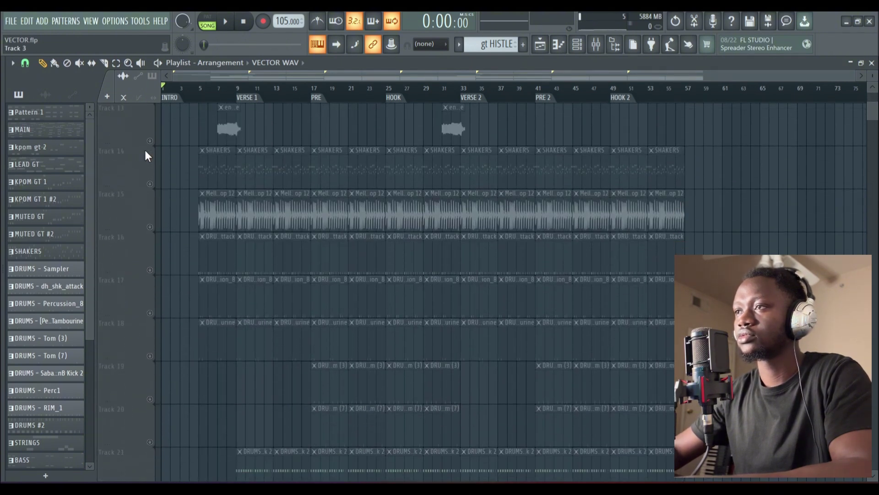
pyautogui.click(150, 184)
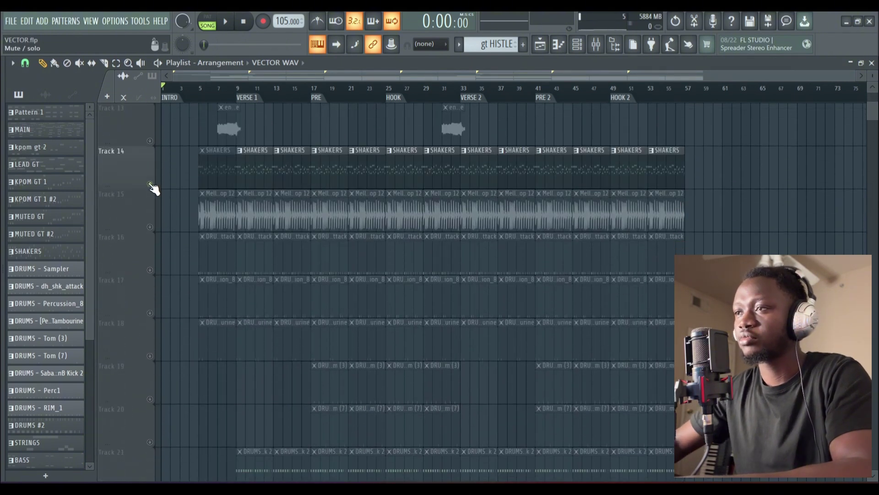
pyautogui.click(252, 99)
pyautogui.click(226, 22)
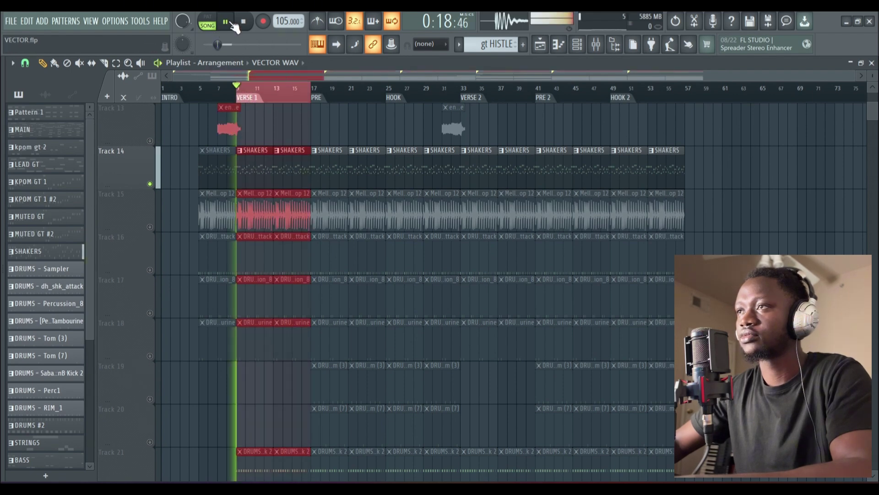
pyautogui.click(245, 22)
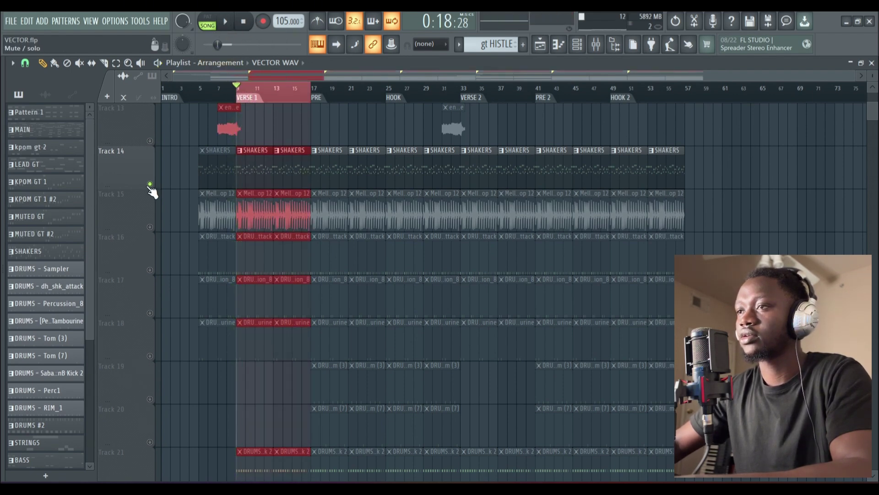
# Mute the VECTOR WAV audio on Track 1 and clear the clip selection in the playlist.
pyautogui.scroll(5, 139, 171)
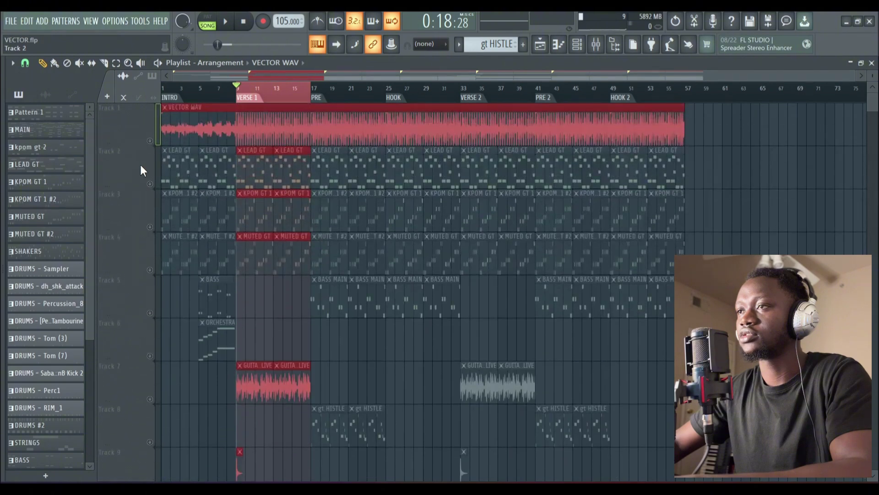
pyautogui.scroll(7, 179, 147)
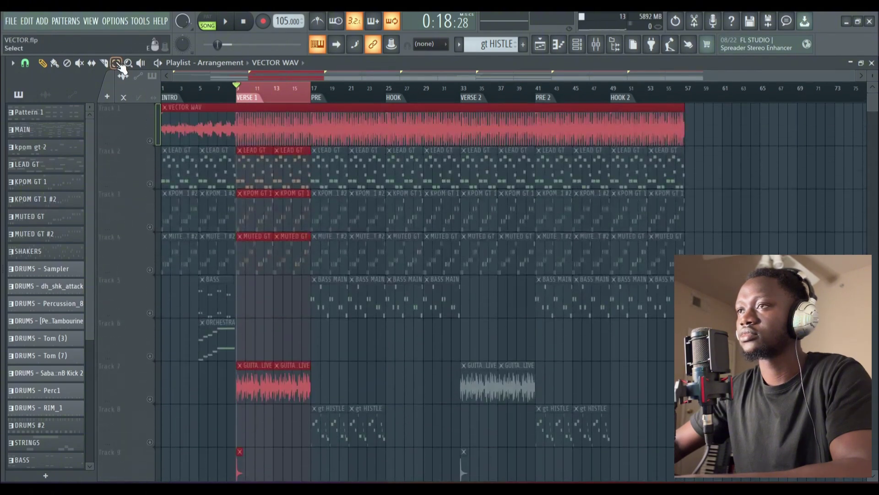
pyautogui.hotkey('ctrl', 'd')
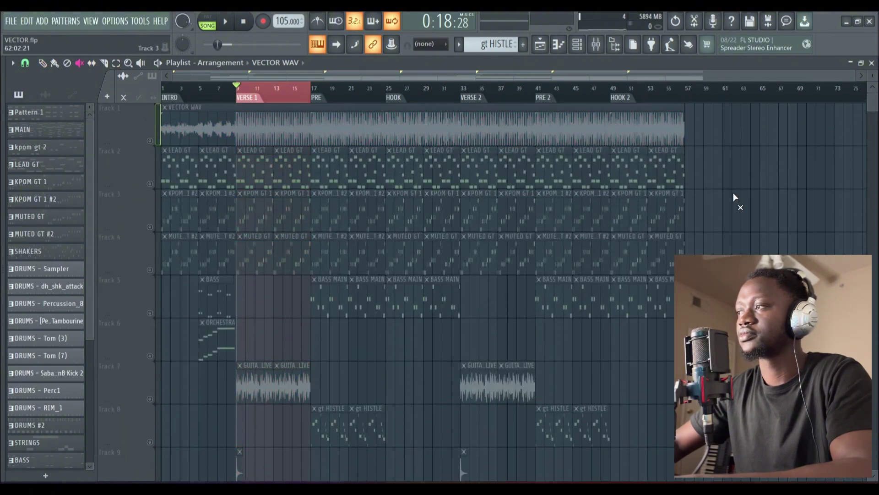
# Play the SHAKERS track from VERSE 1 and switch back to the Draw tool.
pyautogui.scroll(-12, 202, 148)
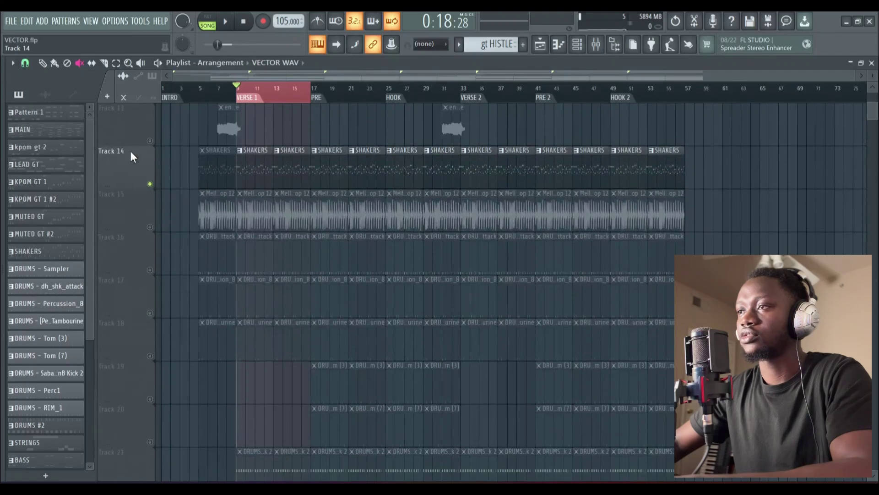
pyautogui.click(223, 23)
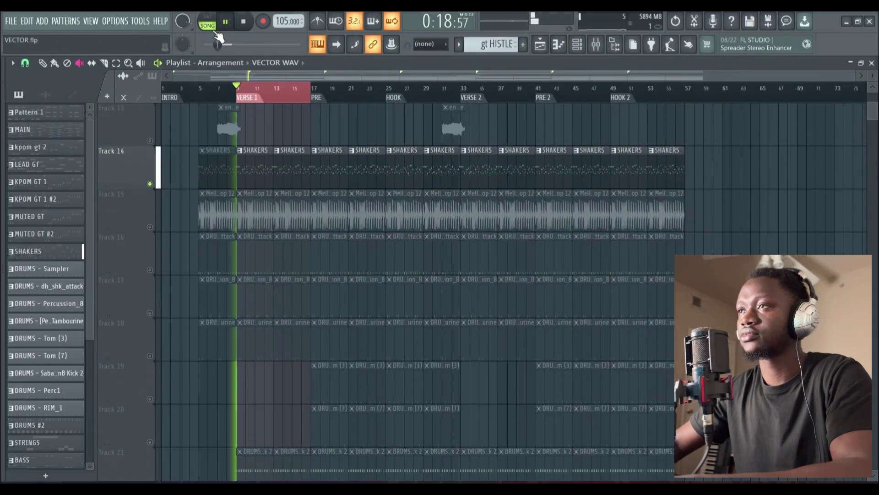
pyautogui.click(45, 66)
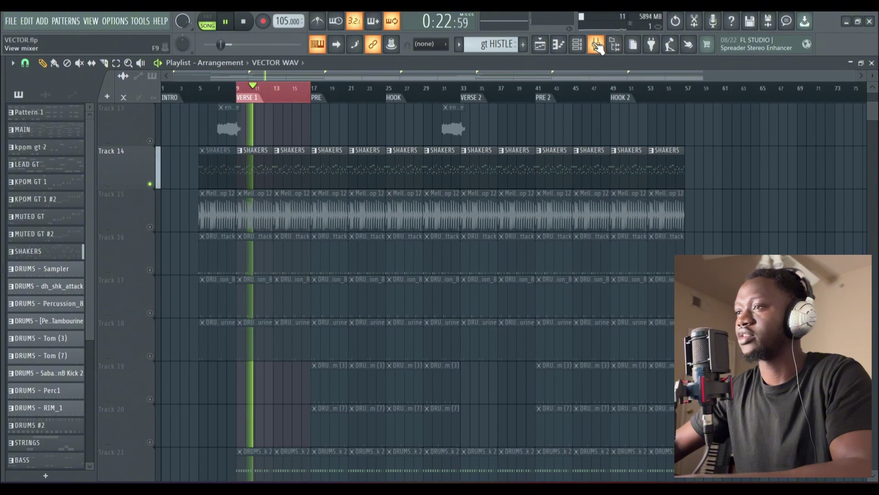
# Unmute Track 15 with Mellow & Sleazy Drumloop 12 and look at the loop's channel settings.
pyautogui.click(150, 228)
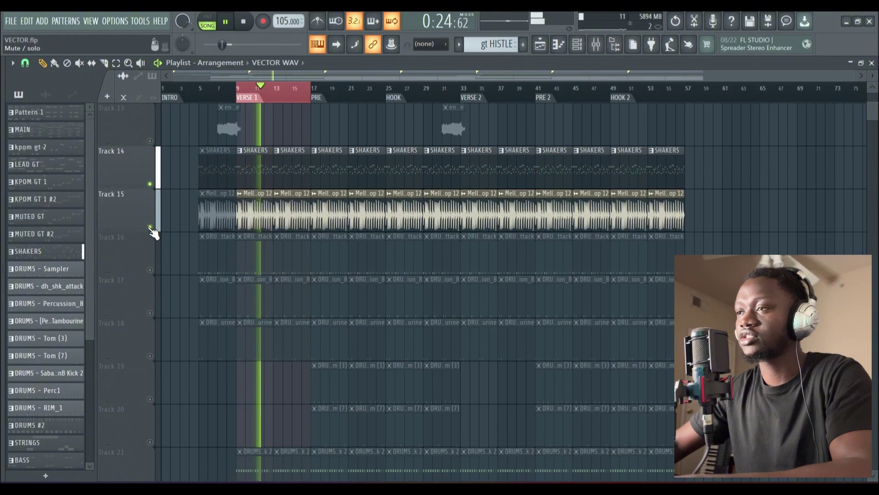
pyautogui.doubleClick(259, 213)
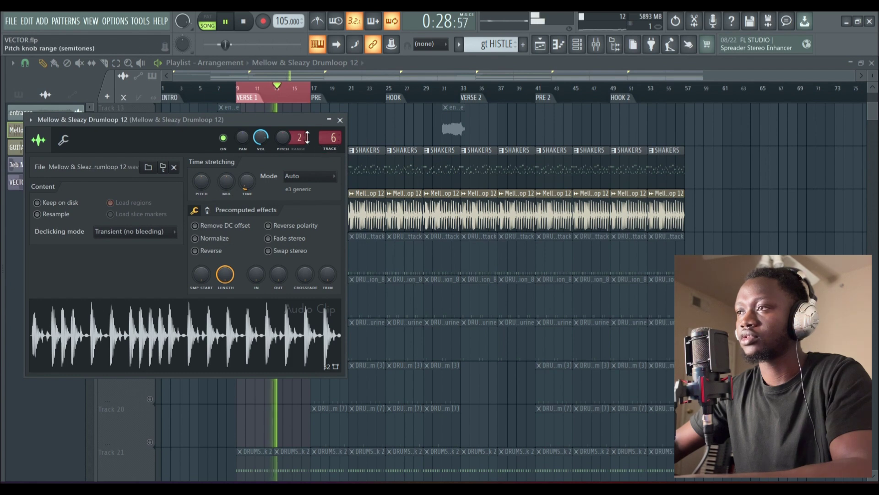
pyautogui.click(341, 121)
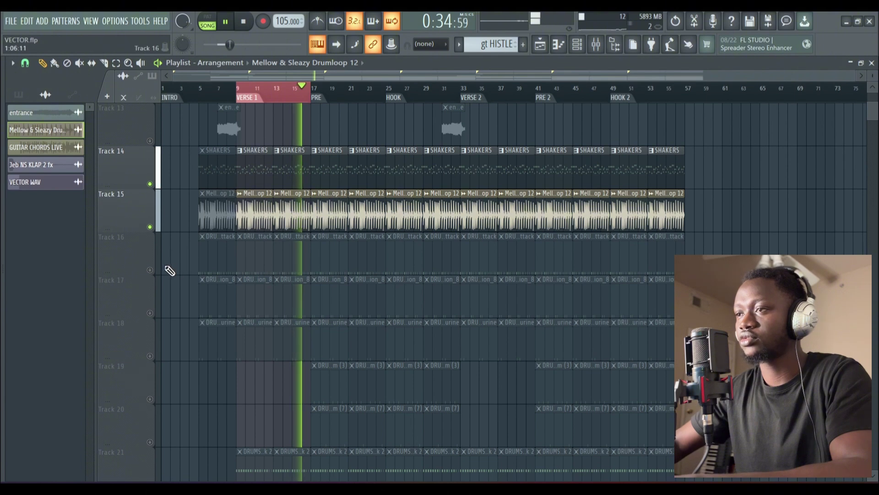
# Unmute Tracks 16, 17 and 18 so the attack shaker, percussion and tambourine join the playing loop.
pyautogui.click(150, 271)
pyautogui.click(150, 312)
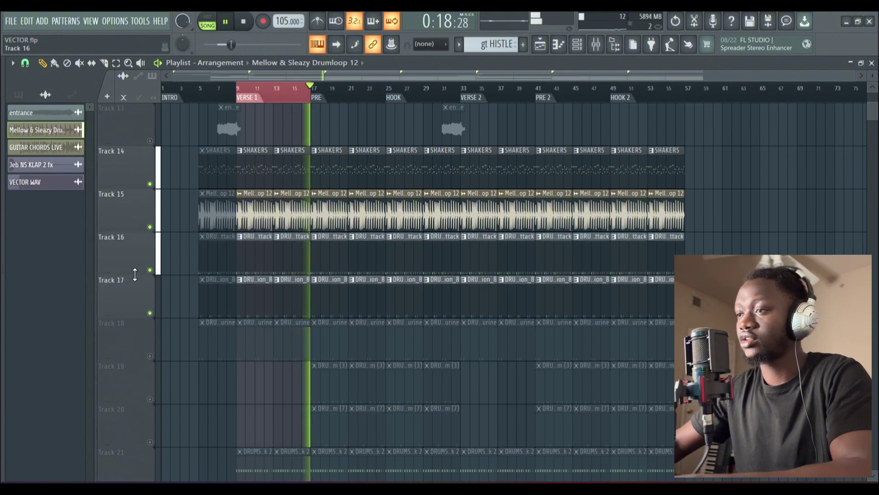
pyautogui.scroll(-2, 137, 274)
pyautogui.click(150, 270)
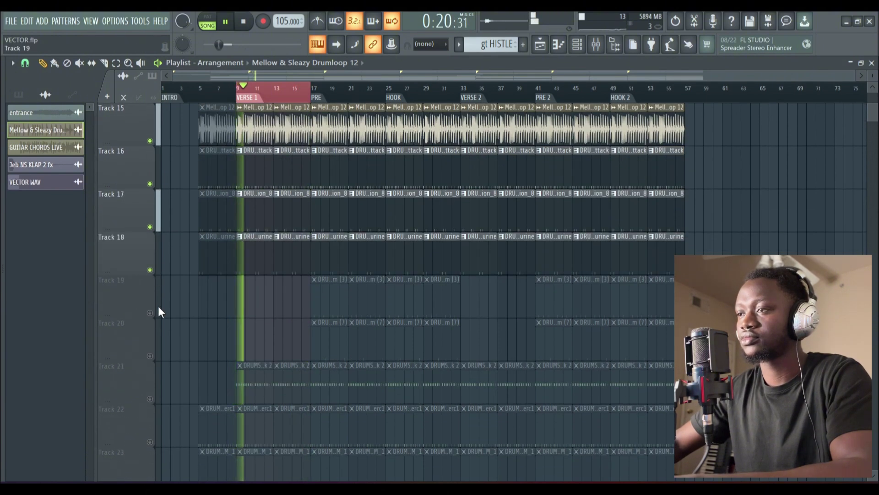
# Unmute the kick on Track 21, Perc1 on Track 22 and the RIM_1 pattern on Track 23.
pyautogui.click(150, 398)
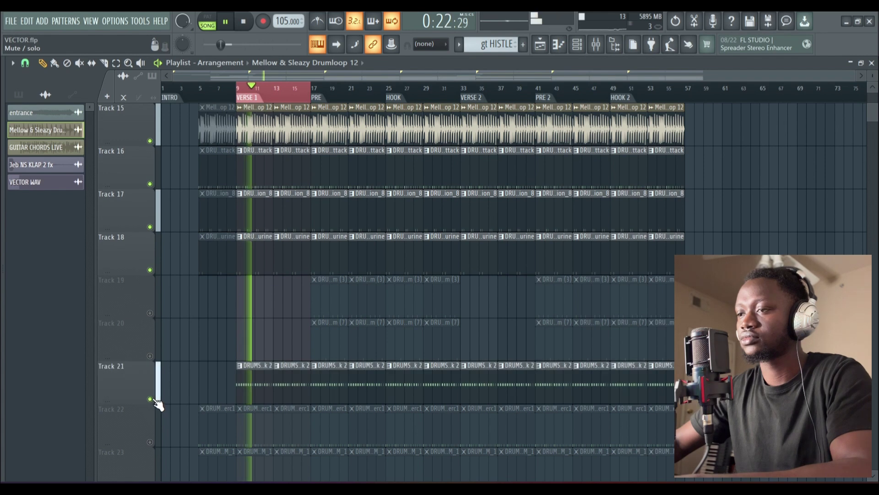
pyautogui.click(149, 441)
pyautogui.scroll(-3, 137, 366)
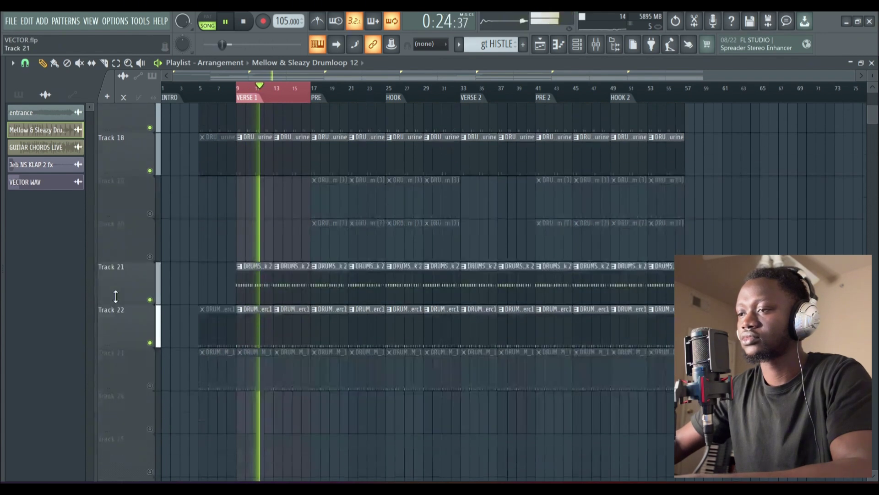
pyautogui.click(150, 356)
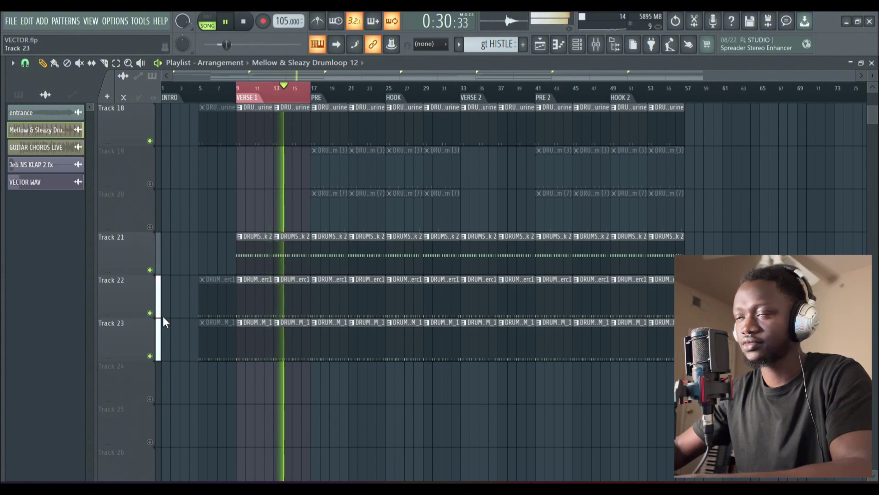
# Loop the PRE section, unmute the tom patterns on Tracks 20 and 19 to hear them, and stop playback.
pyautogui.scroll(3, 118, 177)
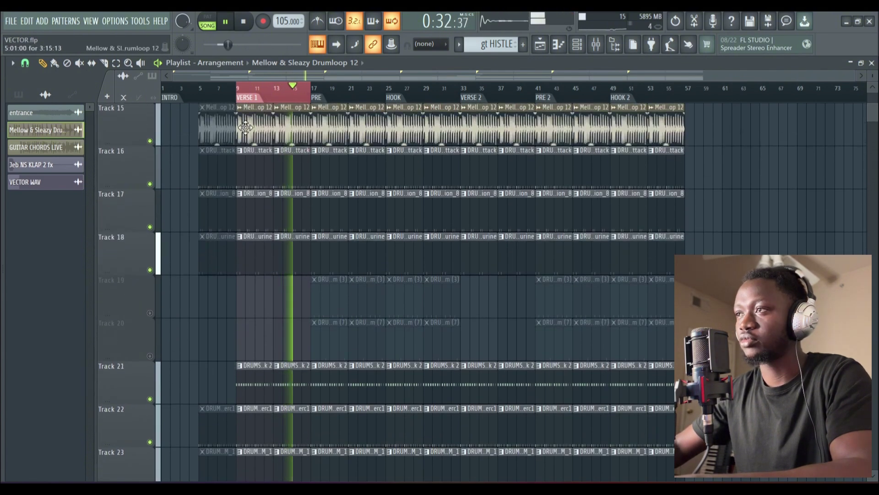
pyautogui.click(323, 97)
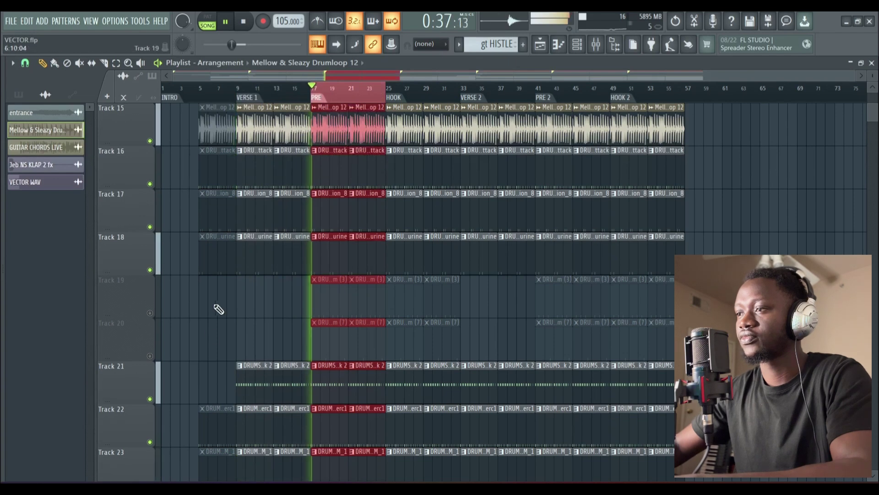
pyautogui.click(150, 356)
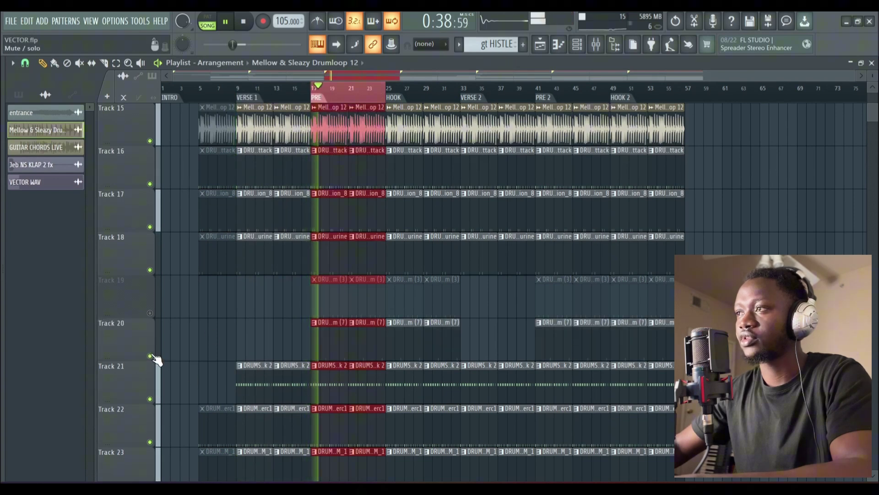
pyautogui.click(150, 313)
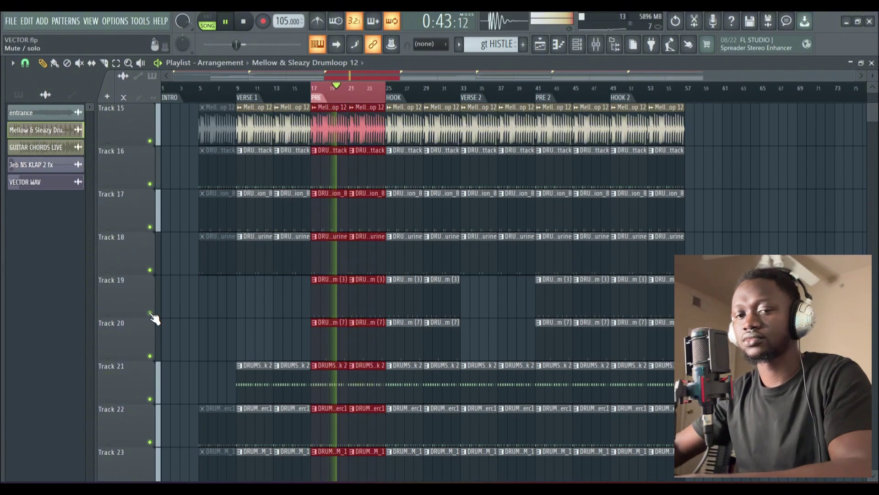
pyautogui.scroll(7, 132, 183)
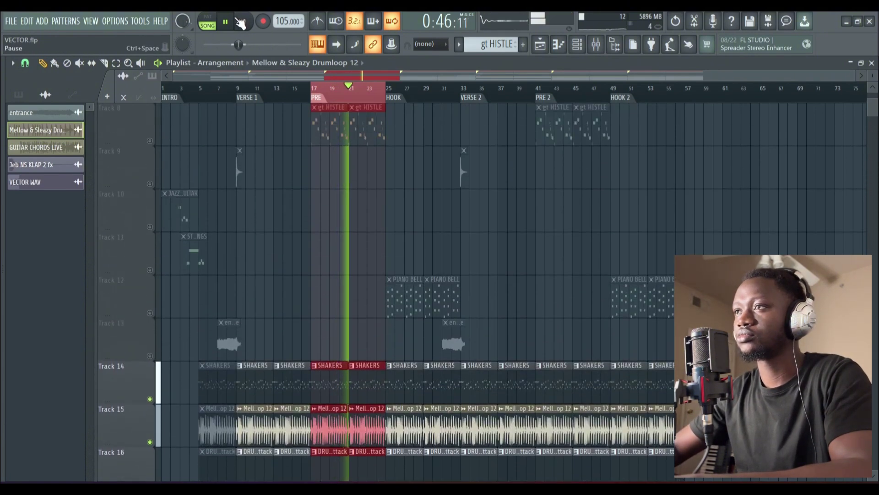
pyautogui.click(244, 21)
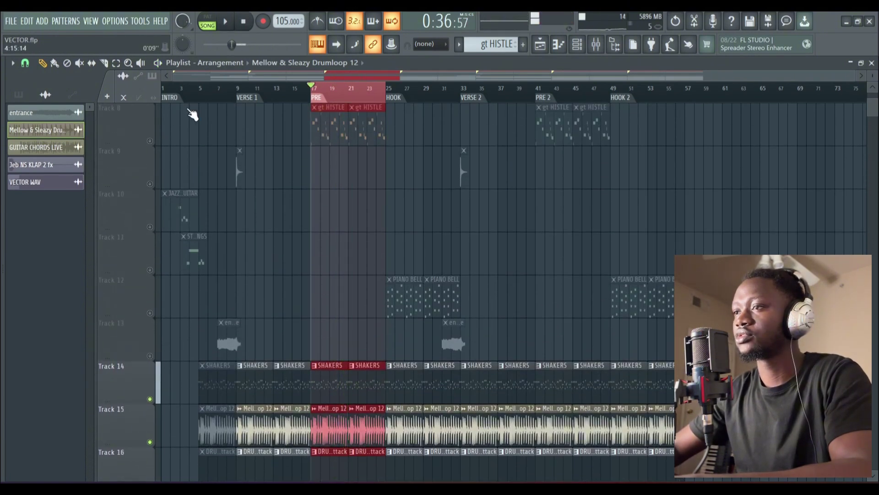
# Unmute the LEAD GT pattern on Track 2 and play it over the PRE section with the clips deselected.
pyautogui.scroll(4, 116, 158)
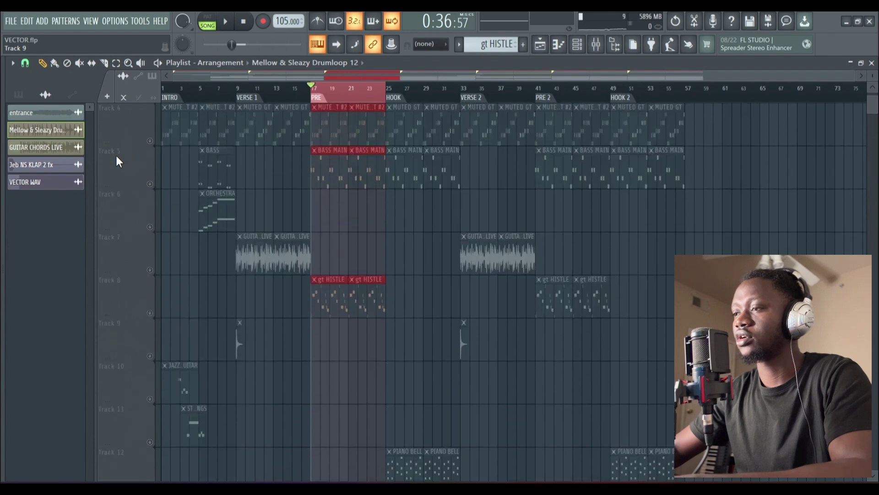
pyautogui.scroll(3, 116, 161)
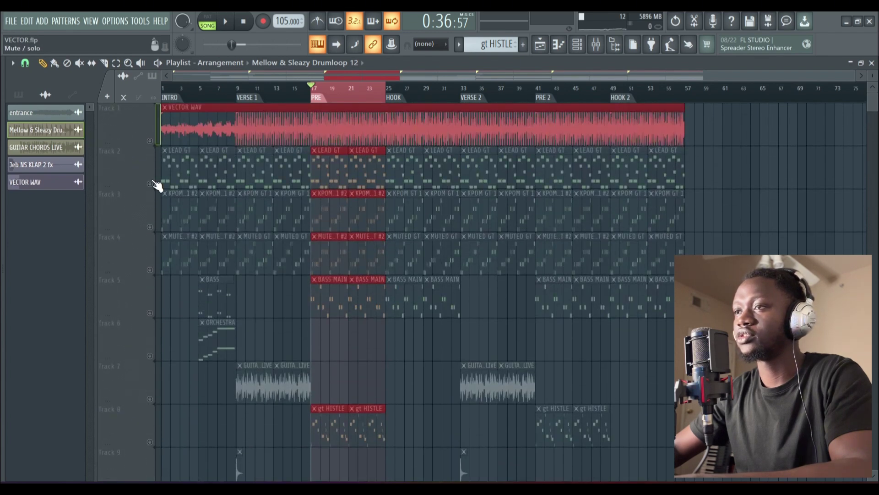
pyautogui.click(150, 184)
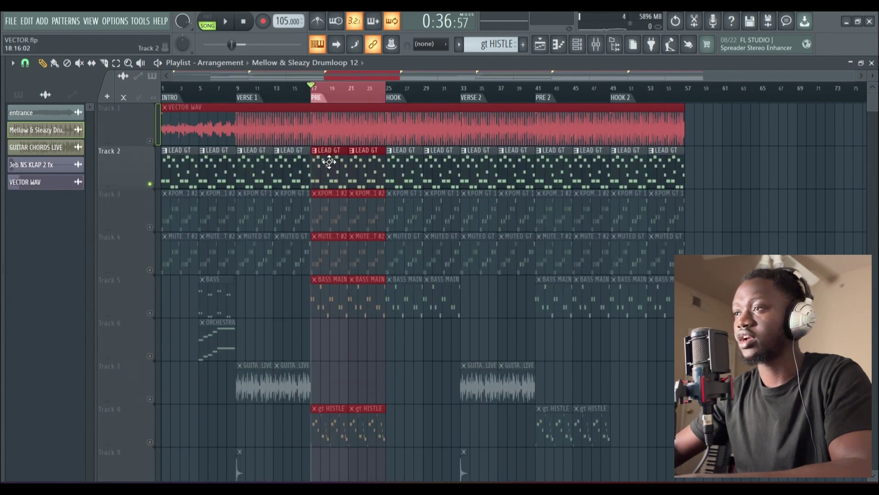
pyautogui.click(330, 161)
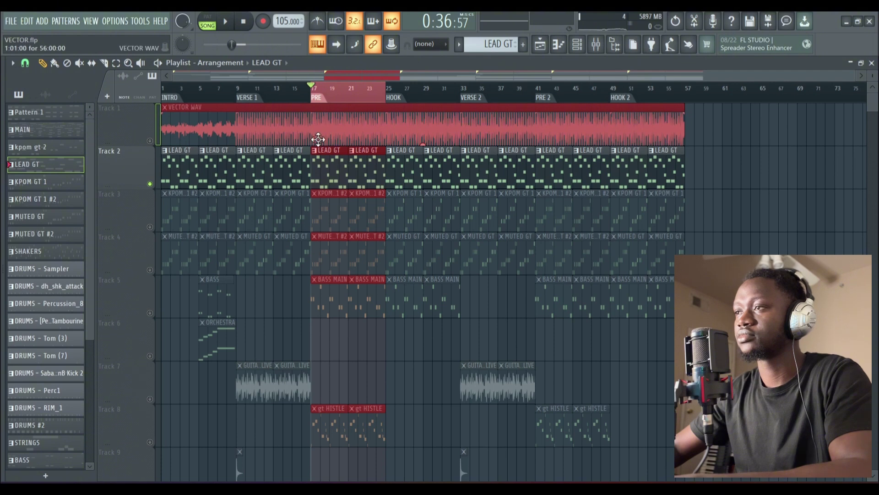
pyautogui.click(226, 22)
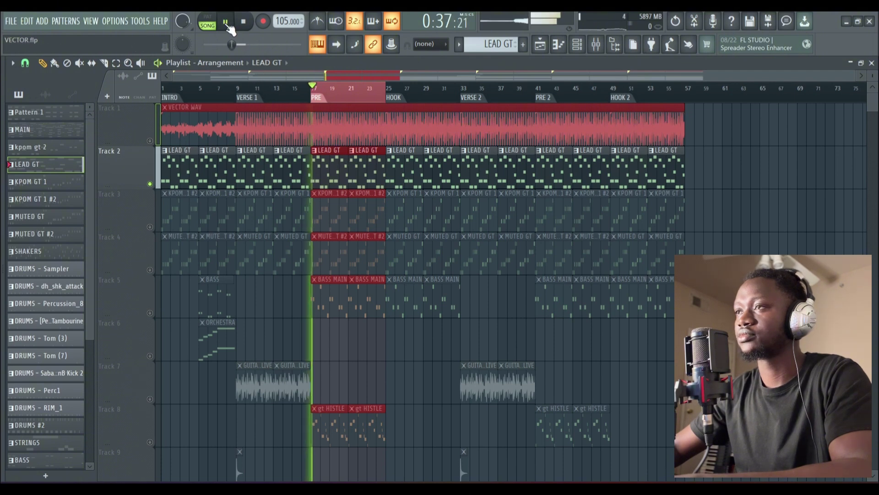
pyautogui.click(720, 168)
pyautogui.rightClick(724, 170)
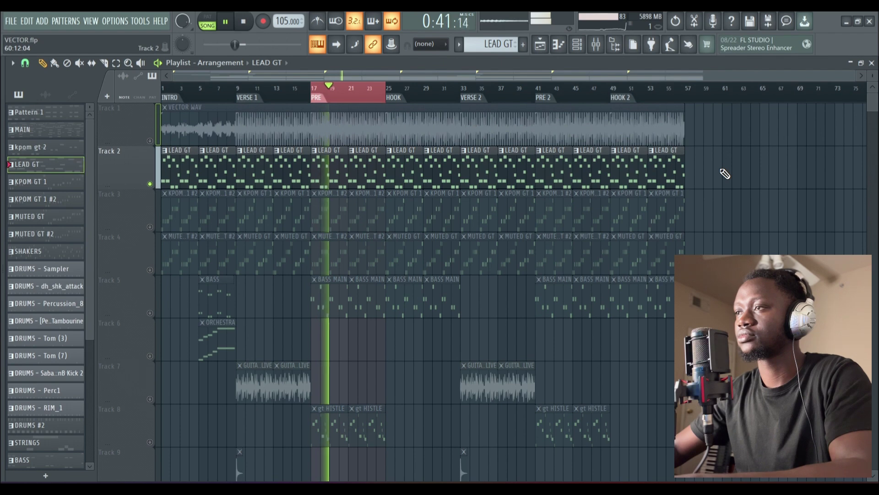
pyautogui.click(245, 23)
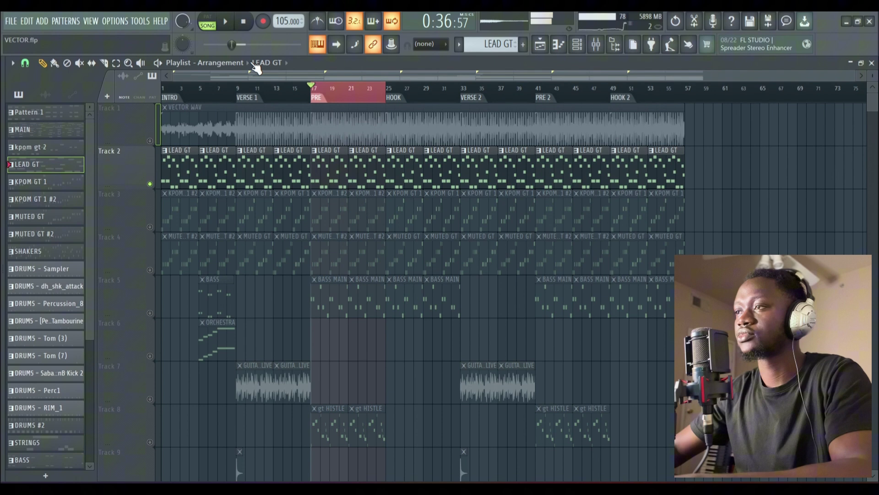
# Open the LEAD GT notes in a maximized piano roll and show the melody from bar 1.
pyautogui.doubleClick(327, 166)
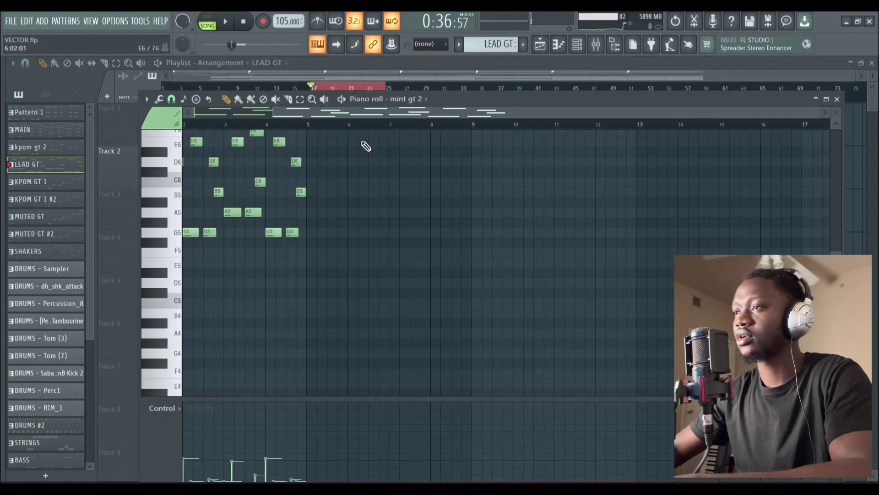
pyautogui.click(827, 99)
pyautogui.moveTo(815, 78); pyautogui.dragTo(321, 73)
pyautogui.scroll(3, 360, 161)
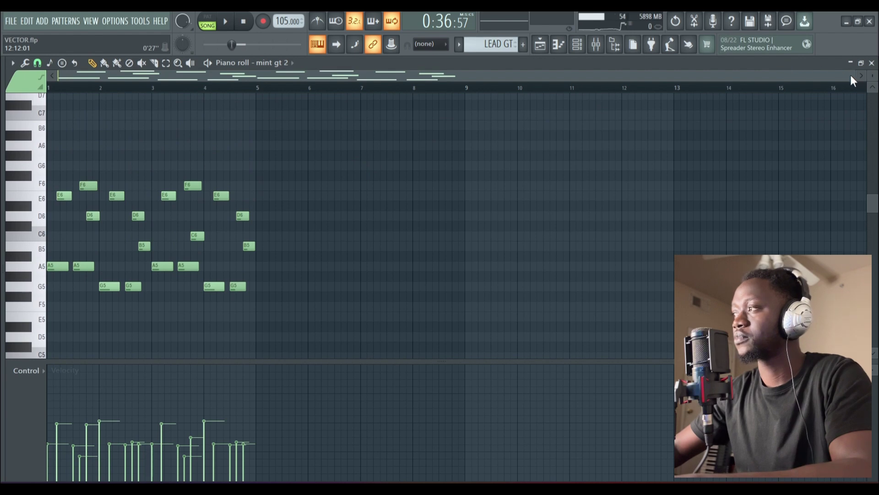
# Enlarge the first bars of the LEAD GT melody in the piano roll, and minimize the piano roll and the playlist.
pyautogui.moveTo(850, 75); pyautogui.dragTo(615, 91)
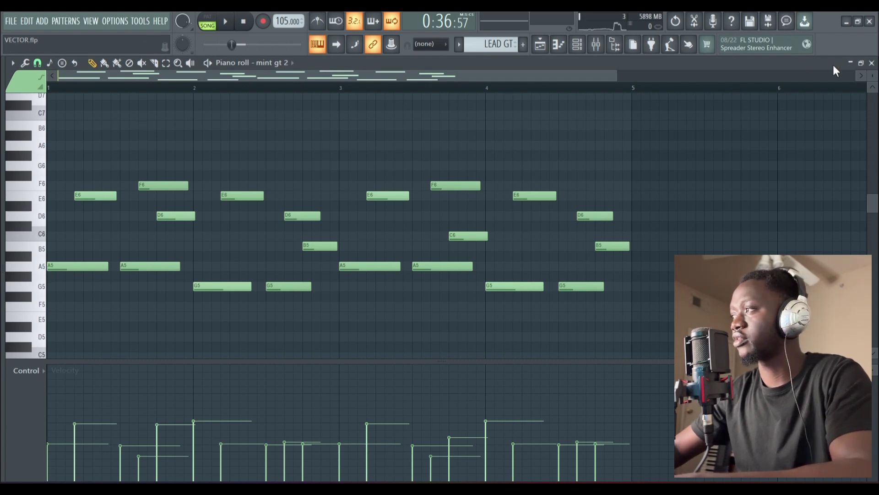
pyautogui.click(850, 63)
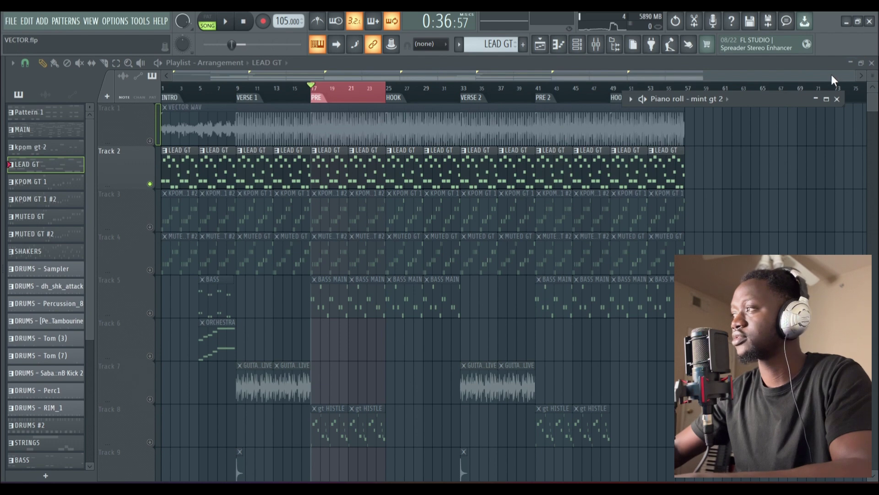
pyautogui.click(850, 64)
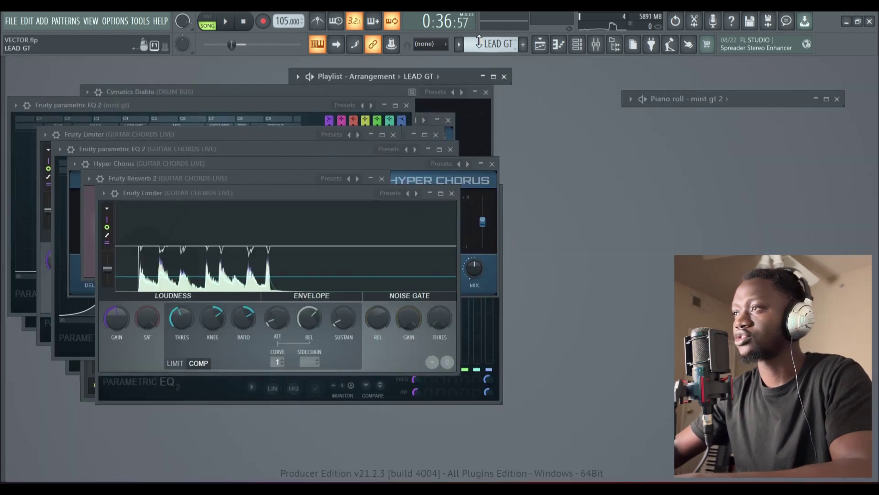
# View the Electric Mint instrument of the mint gt 2 channel from the channel rack, and close it.
pyautogui.click(578, 46)
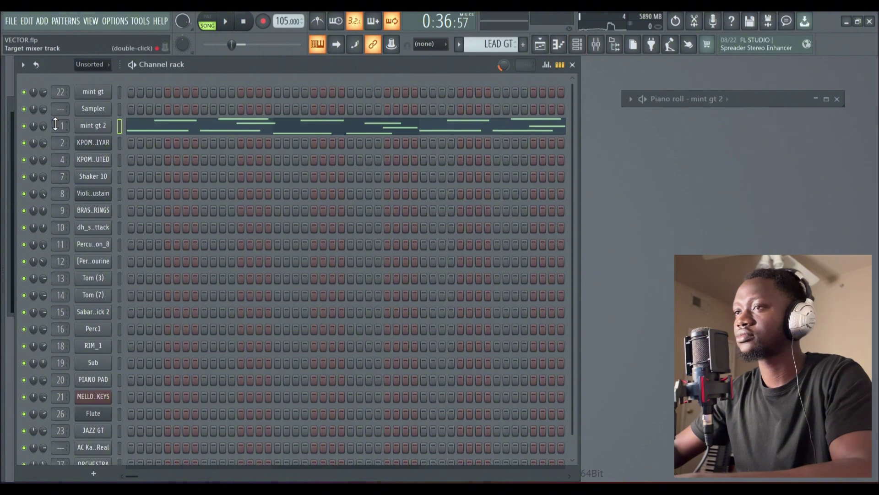
pyautogui.rightClick(94, 125)
pyautogui.click(93, 128)
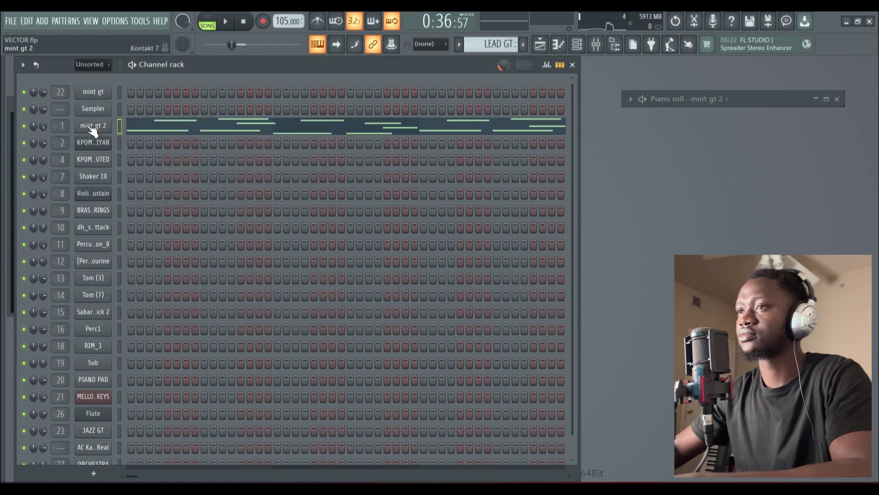
pyautogui.click(92, 129)
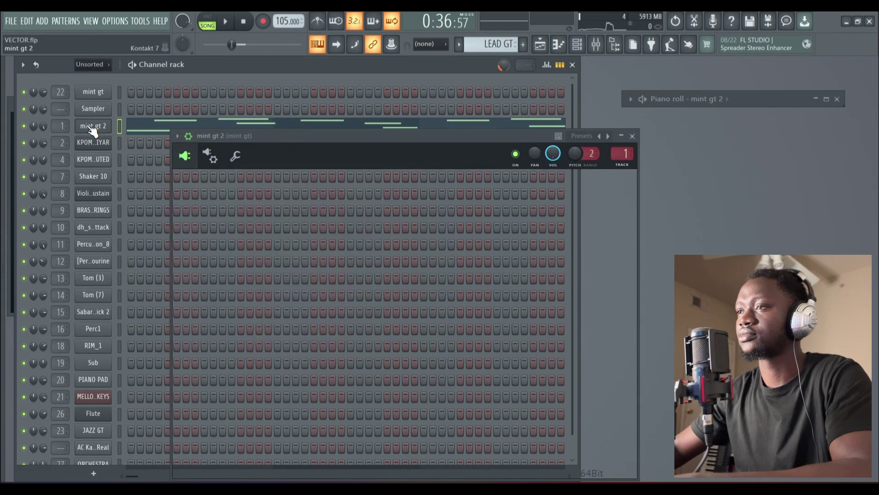
pyautogui.click(92, 129)
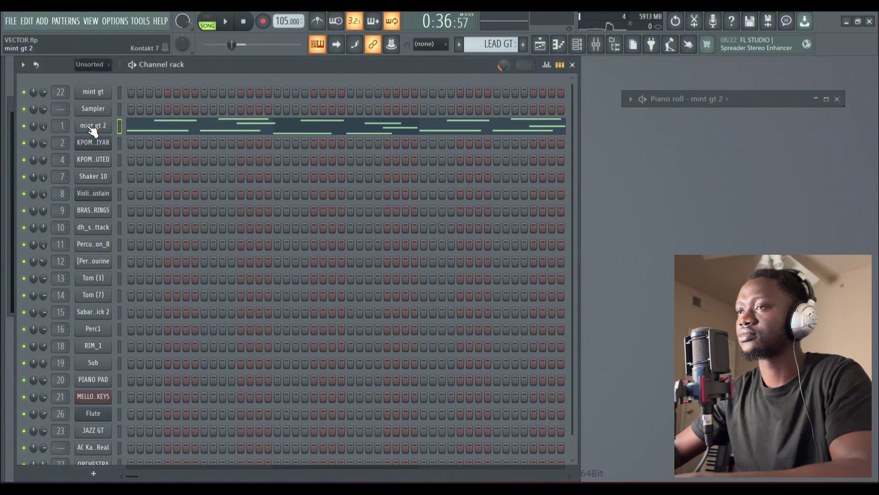
pyautogui.click(92, 129)
pyautogui.click(93, 130)
pyautogui.click(92, 129)
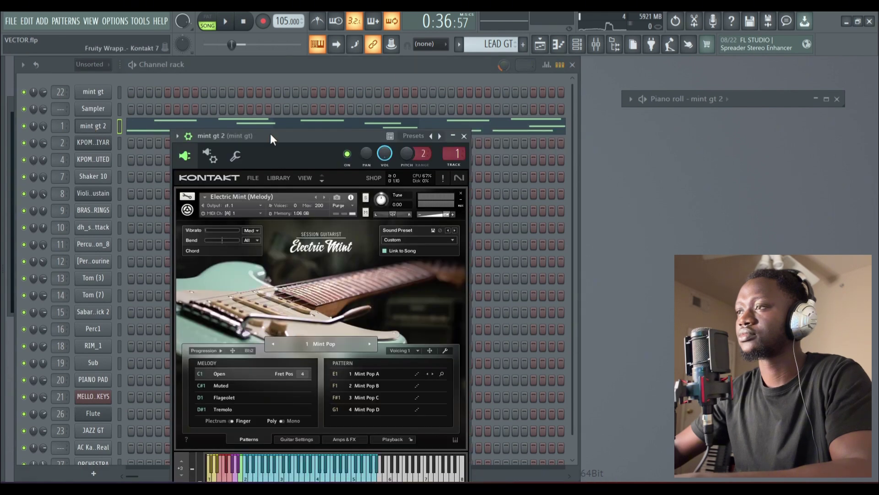
pyautogui.moveTo(271, 133); pyautogui.dragTo(257, 78)
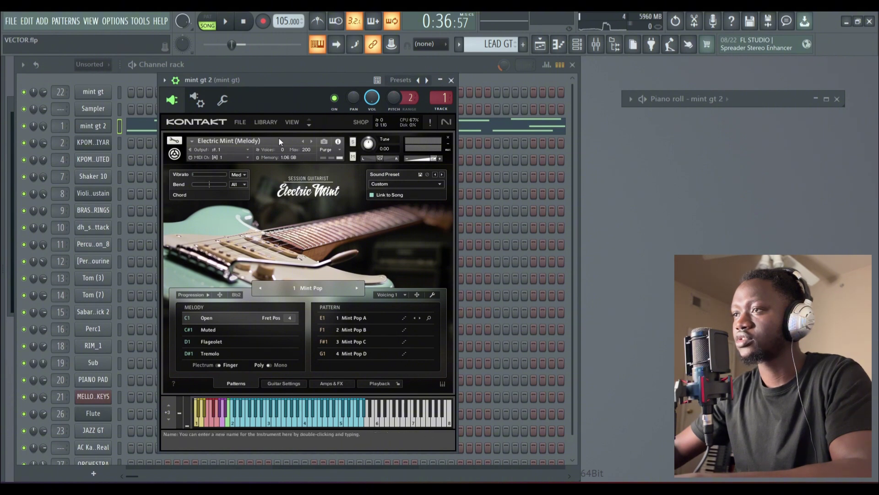
pyautogui.click(451, 80)
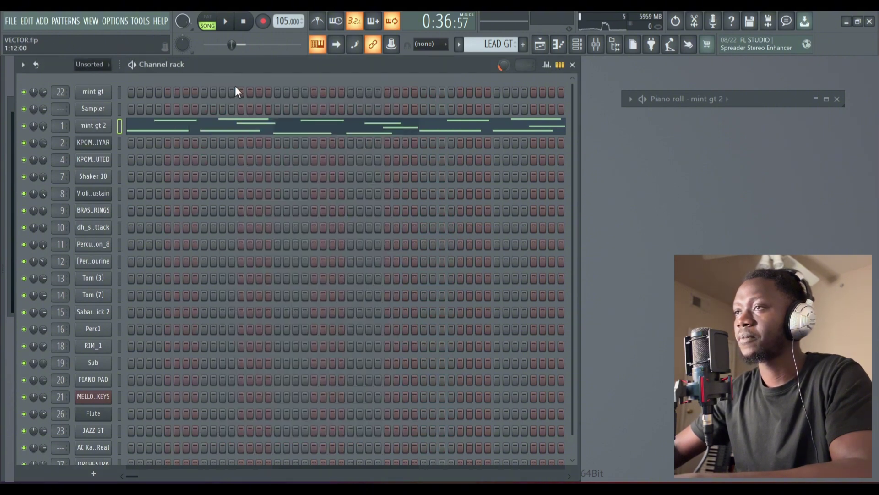
# Examine the effects on the mint gt insert and the reverb bus in the maximized mixer, and minimize the mixer.
pyautogui.click(596, 44)
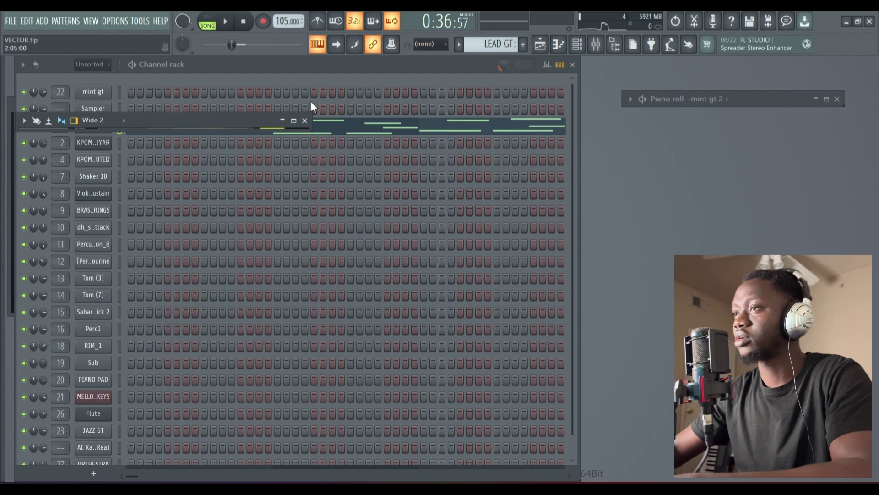
pyautogui.click(294, 121)
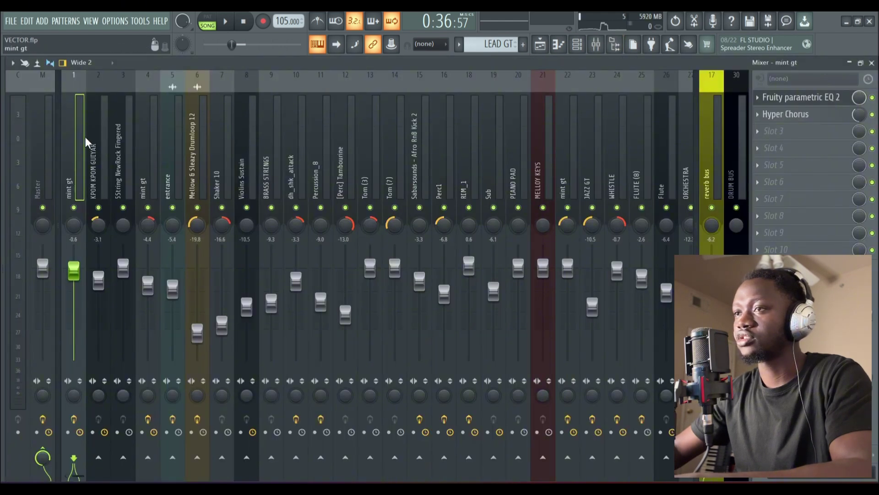
pyautogui.click(783, 99)
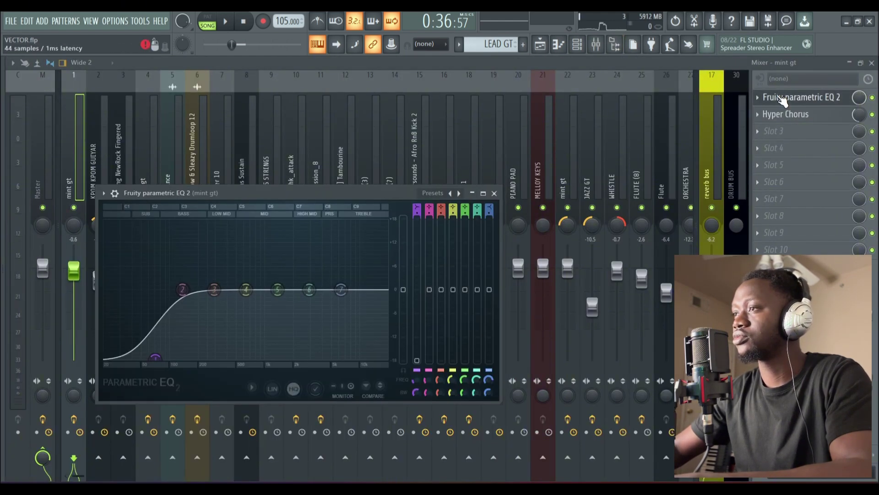
pyautogui.click(795, 117)
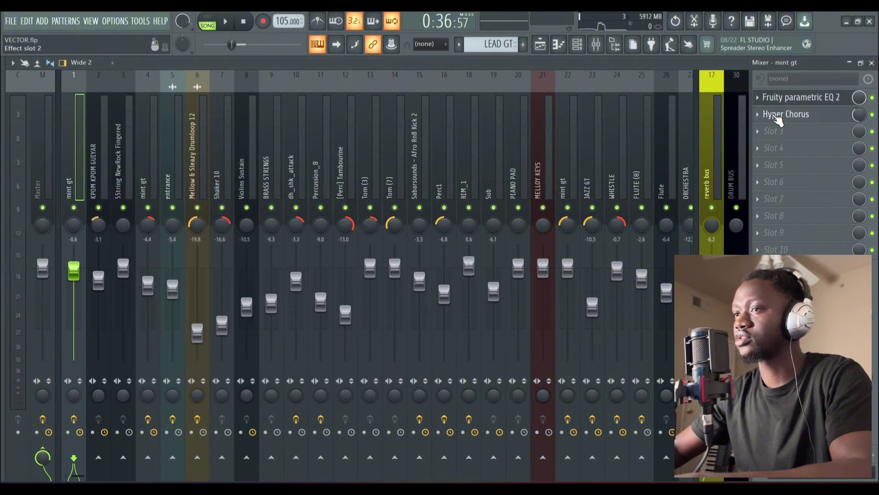
pyautogui.click(716, 140)
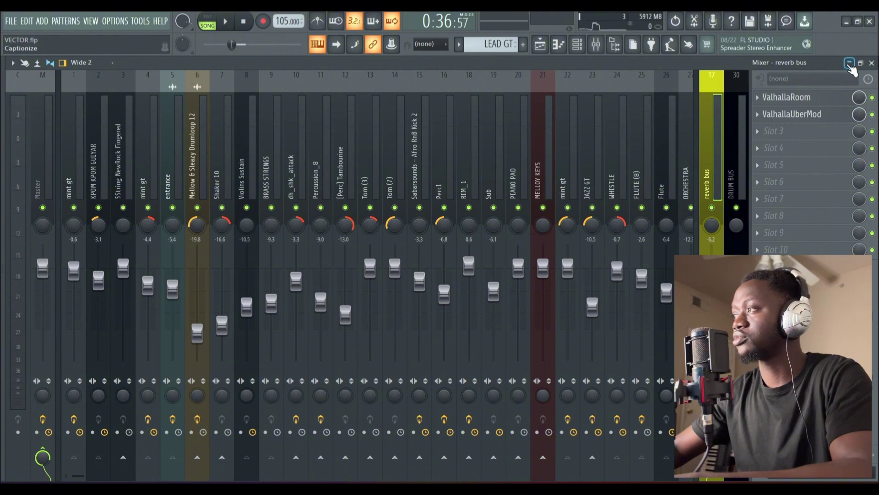
pyautogui.click(84, 127)
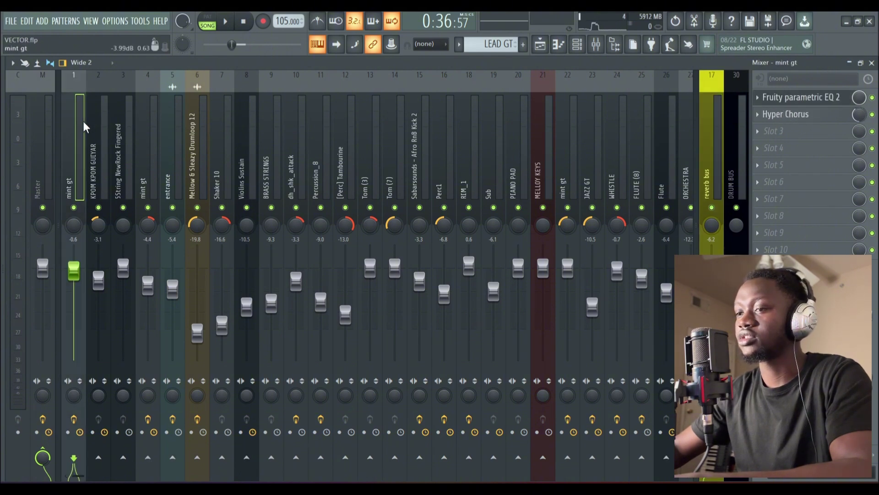
pyautogui.click(850, 63)
# Return to the maximized playlist, unmute Tracks 3 and 4, mute LEAD GT on Track 2, and play the PRE section.
pyautogui.click(540, 44)
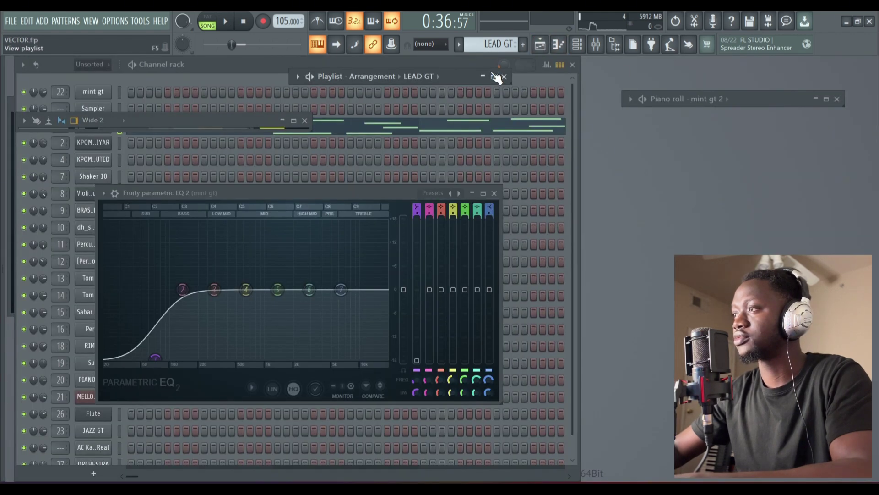
pyautogui.click(489, 74)
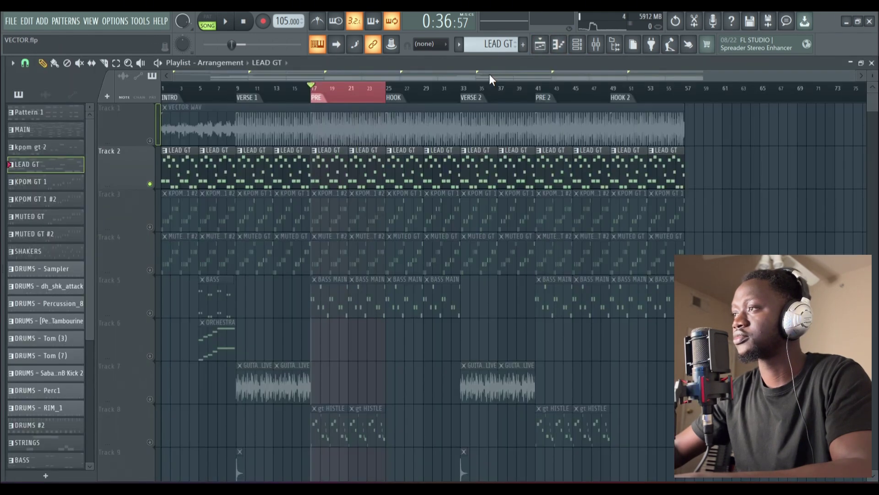
pyautogui.click(150, 228)
pyautogui.click(150, 270)
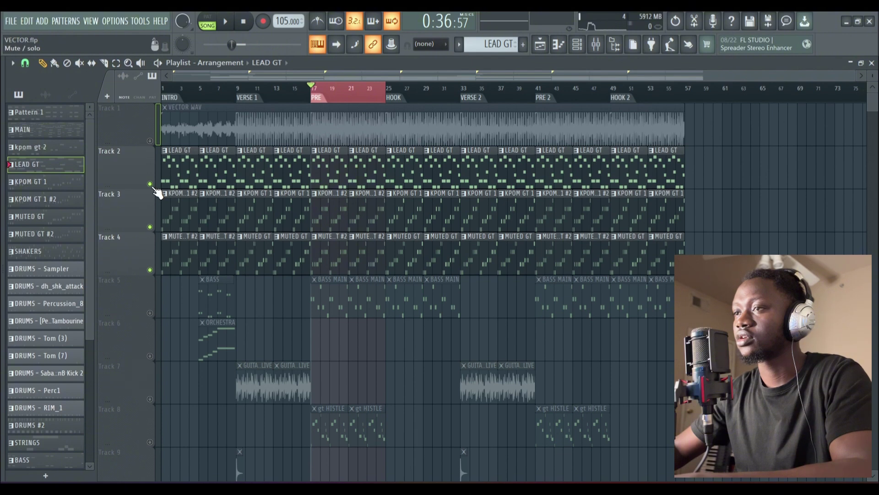
pyautogui.click(150, 184)
pyautogui.click(226, 23)
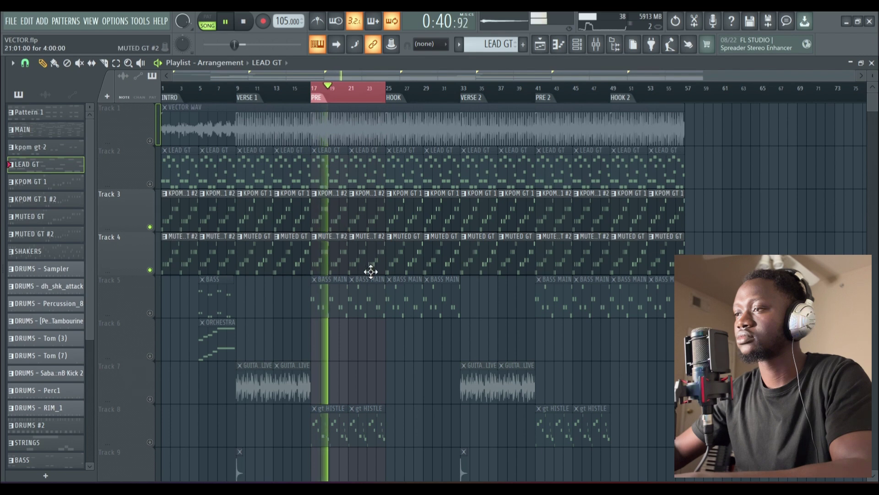
# Choose the KPOM GT 1 #2 pattern from its Track 3 clip, stop playback, and bring the channel rack forward.
pyautogui.click(330, 212)
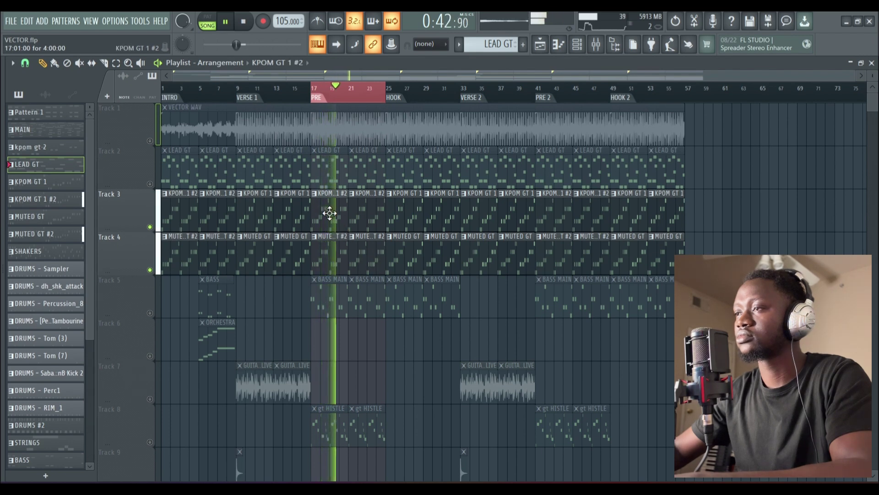
pyautogui.press('space')
pyautogui.click(614, 49)
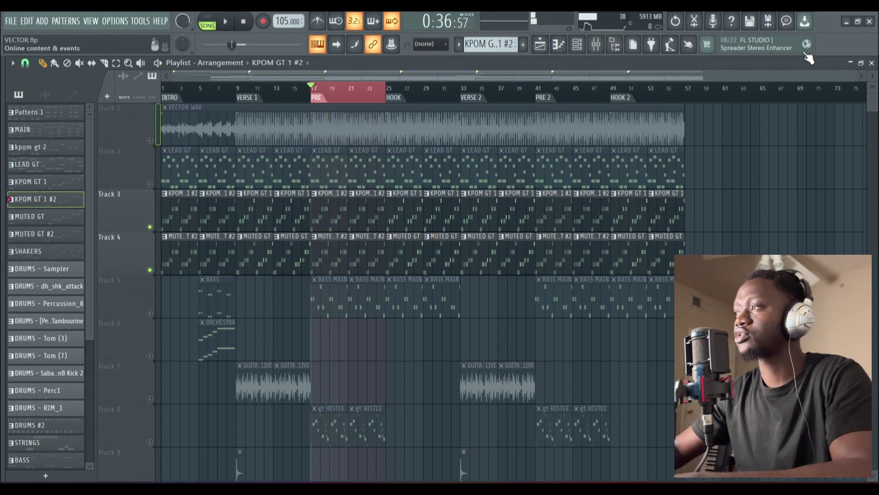
pyautogui.click(850, 63)
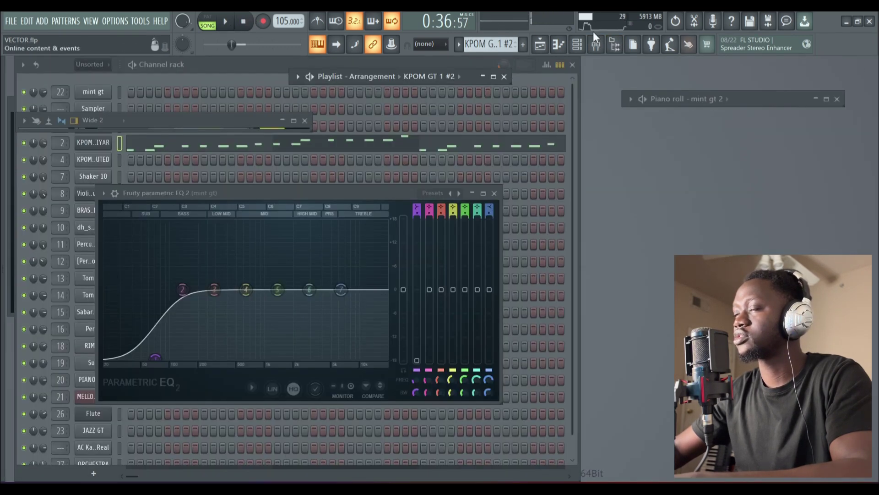
pyautogui.click(142, 65)
# Play the KPOM GT 1 #2 pattern on its own, and view the FLEX preset of its KPOM KPOM GUIYAR channel.
pyautogui.press('space')
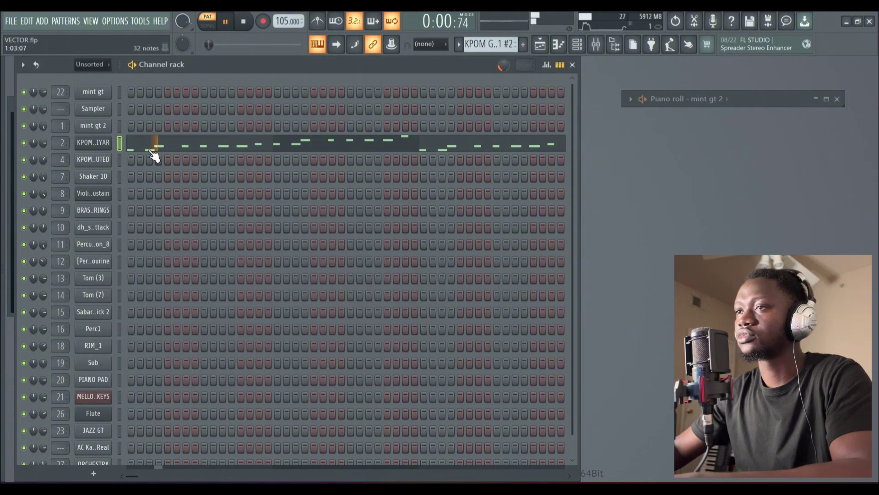
pyautogui.click(247, 22)
pyautogui.click(99, 143)
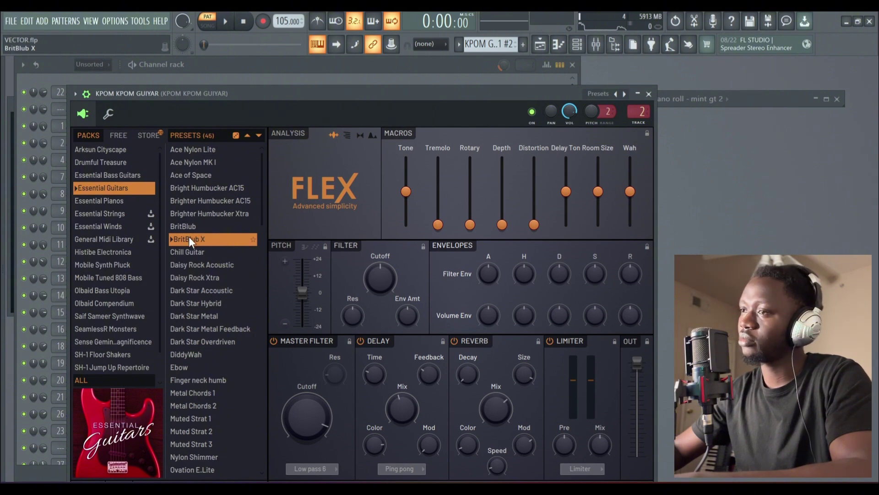
pyautogui.click(649, 94)
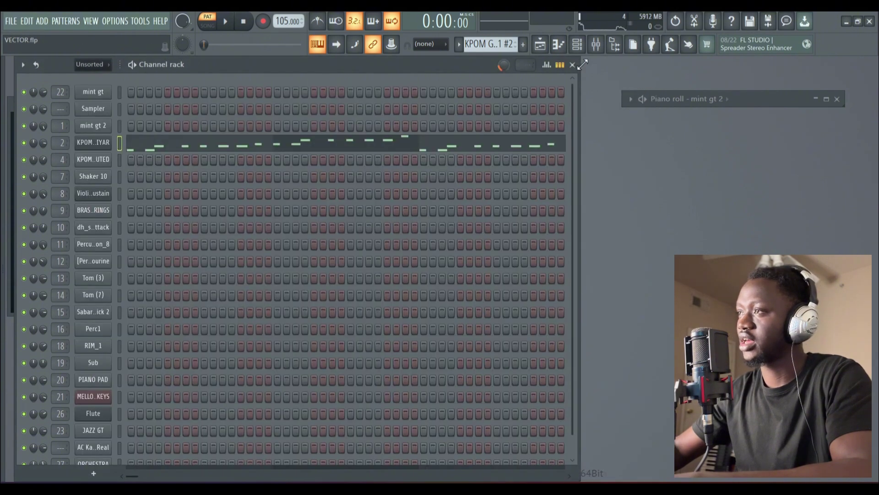
# Switch to the MUTED GT #2 pattern, play it on its own, and view the Nexus instrument of its KPOM MUTED channel.
pyautogui.click(458, 44)
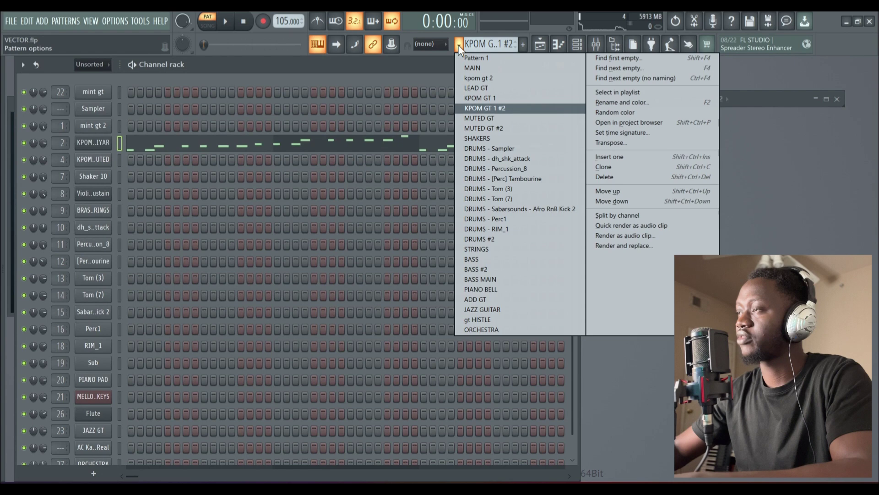
pyautogui.click(498, 127)
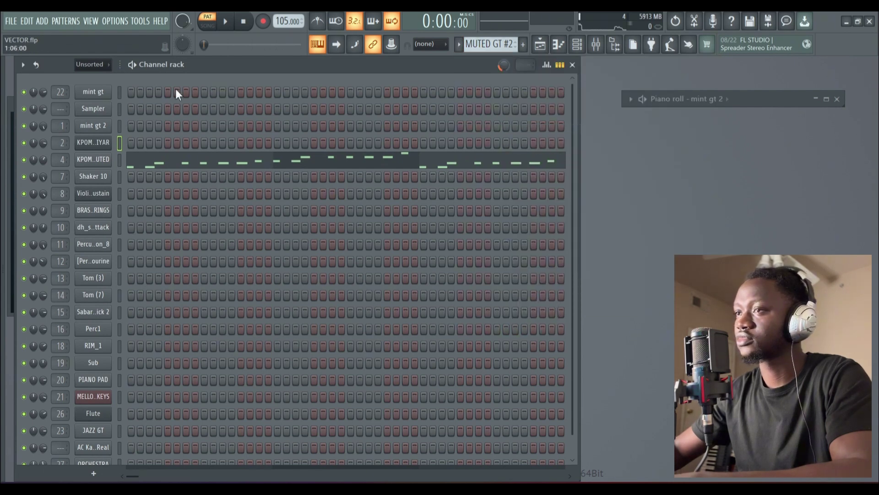
pyautogui.click(138, 65)
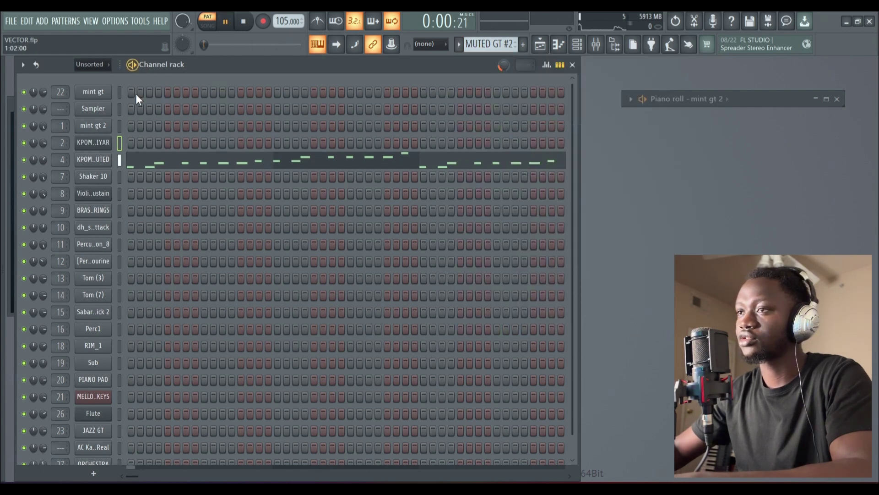
pyautogui.click(108, 163)
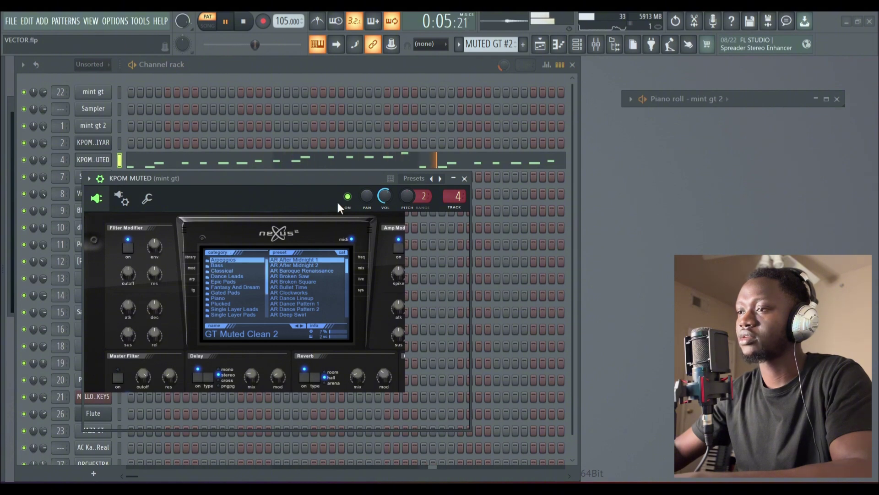
pyautogui.click(466, 179)
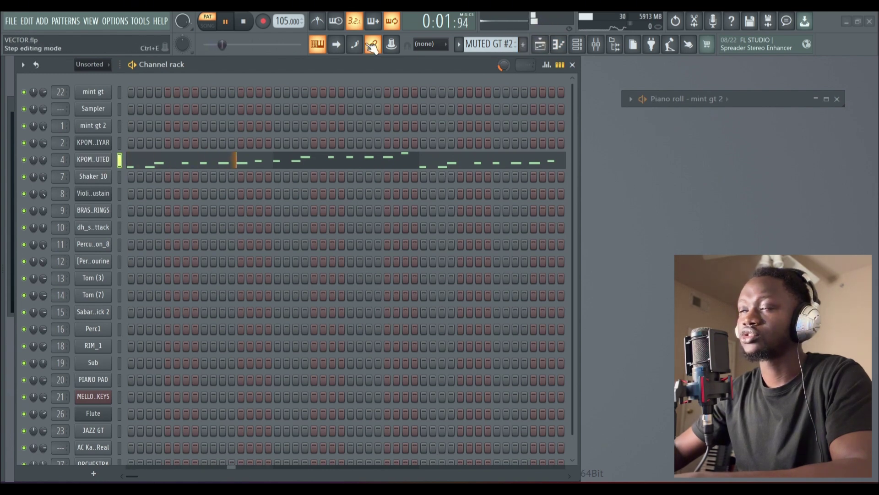
# Compare the effect slots of mixer inserts 4 (mint gt) and 2 (KPOM KPOM GUIYAR) while the MUTED GT #2 pattern plays.
pyautogui.click(595, 44)
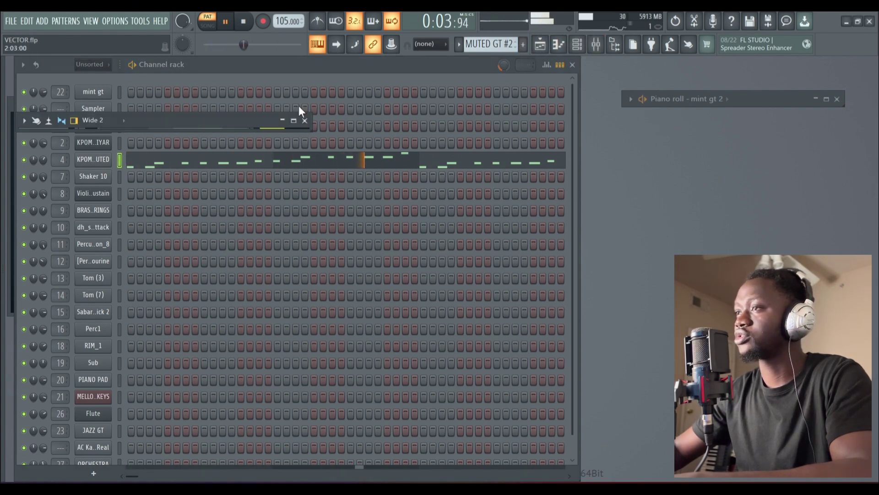
pyautogui.click(294, 121)
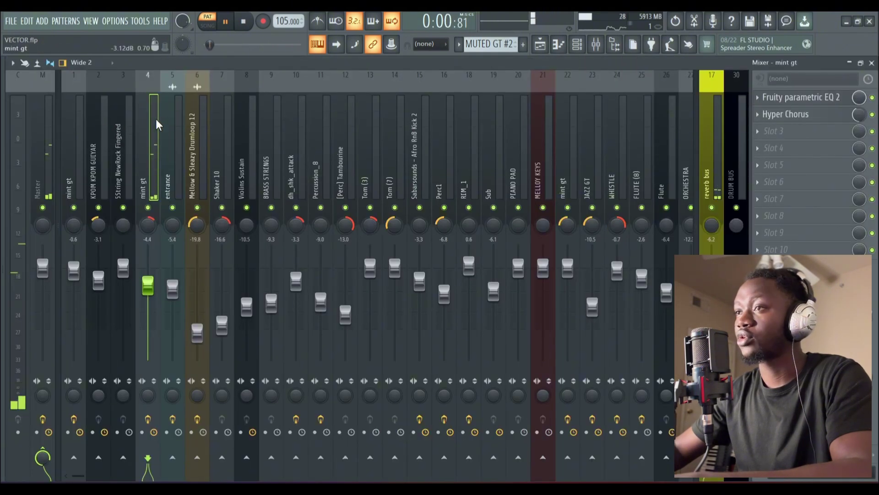
pyautogui.click(99, 121)
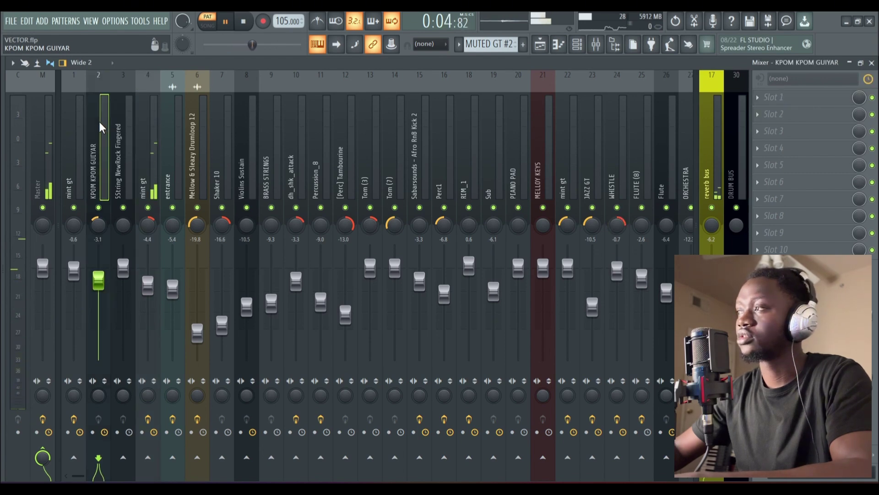
pyautogui.click(150, 137)
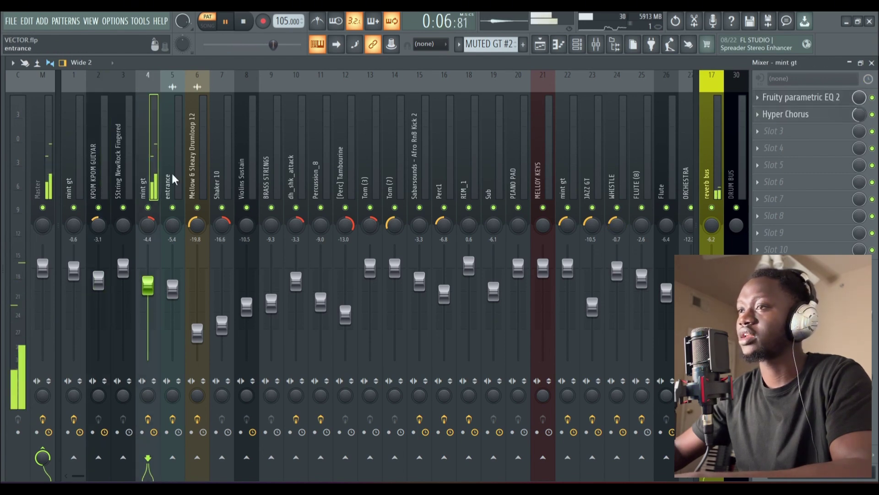
# Return to the full-size playlist, unmute Track 2, and play the guitar parts on Tracks 2 to 4 together in song mode.
pyautogui.click(850, 63)
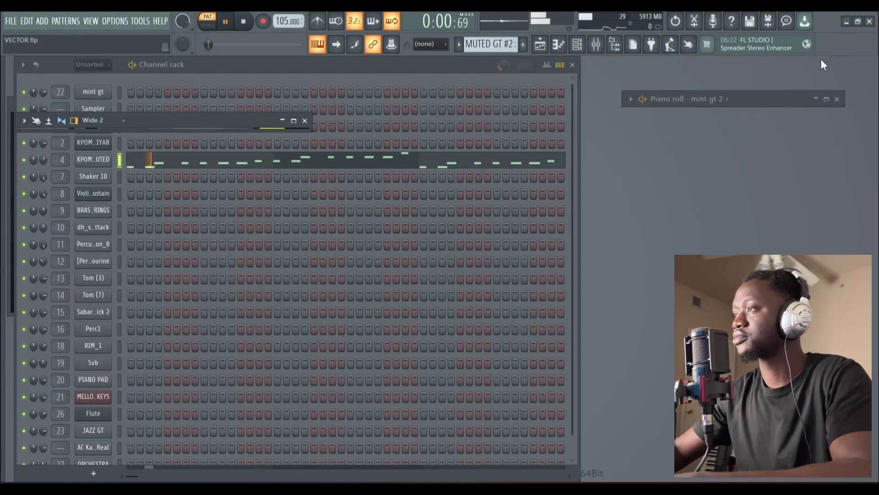
pyautogui.click(540, 44)
pyautogui.click(494, 76)
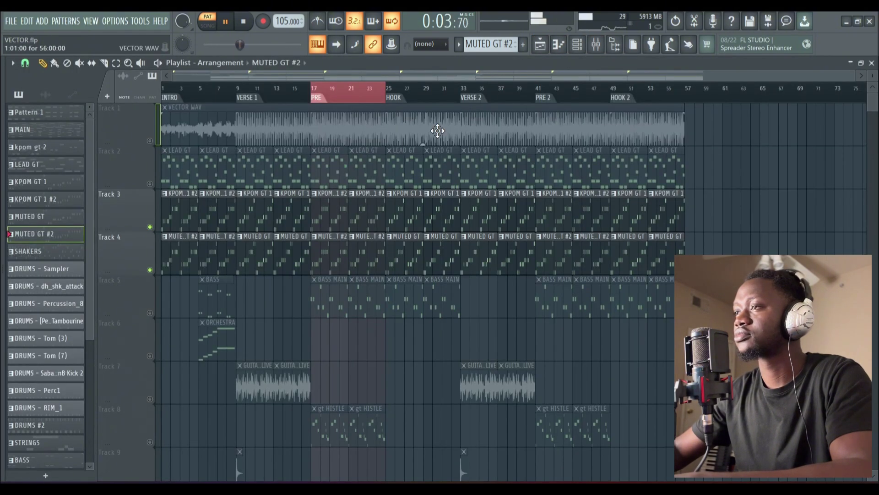
pyautogui.click(150, 183)
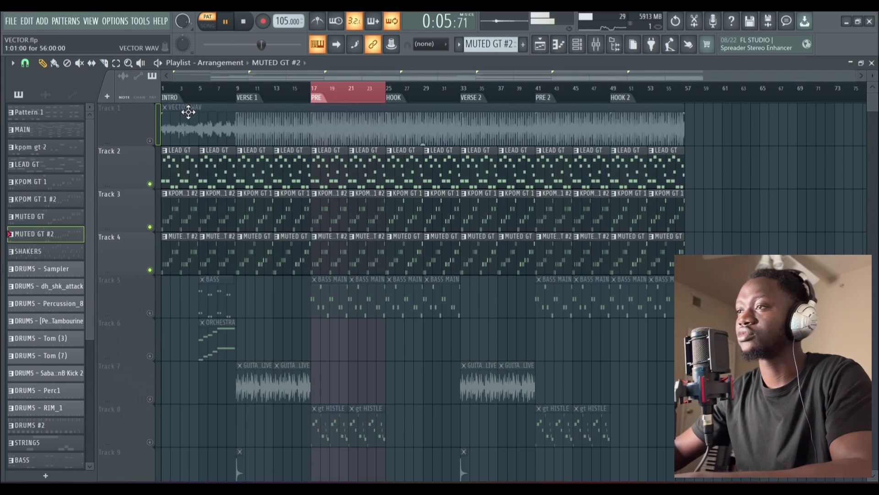
pyautogui.click(209, 26)
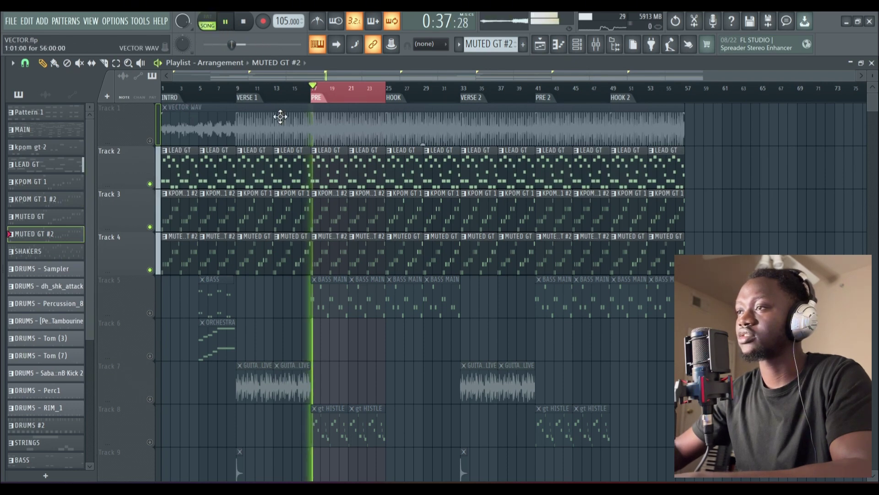
# Run the macro that switches smart disable for all plugins, and stop playback.
pyautogui.click(139, 21)
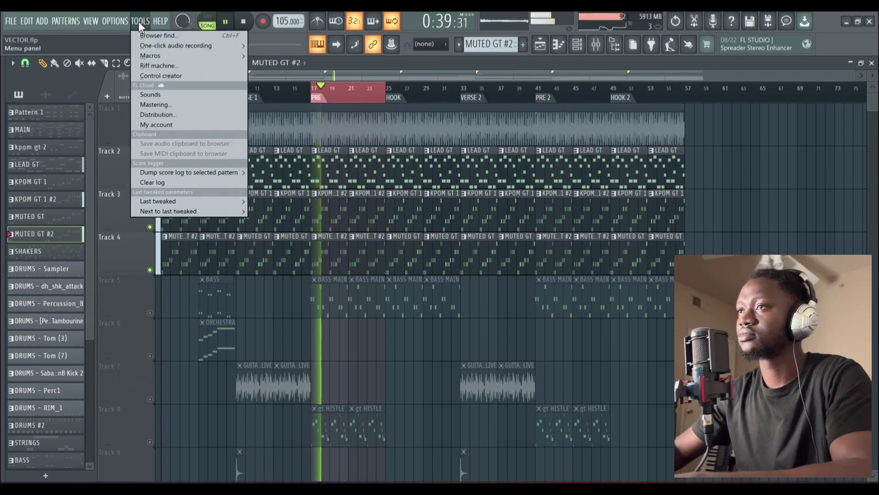
pyautogui.moveTo(190, 59)
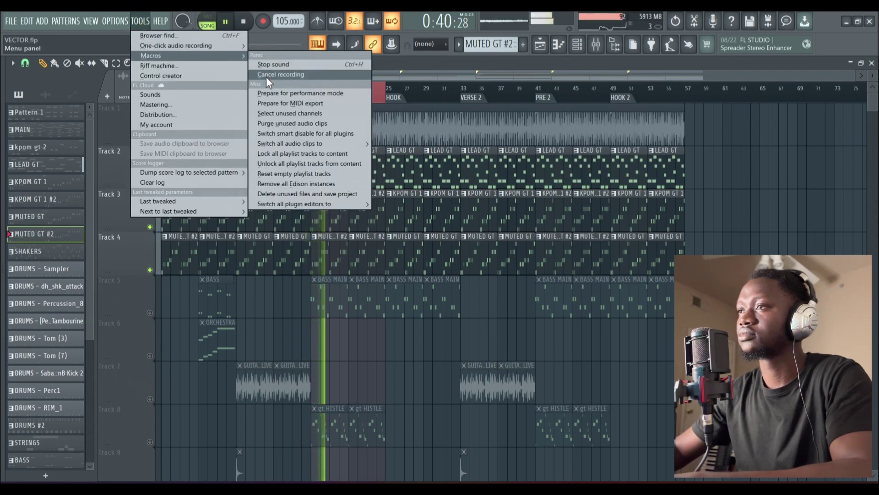
pyautogui.click(312, 136)
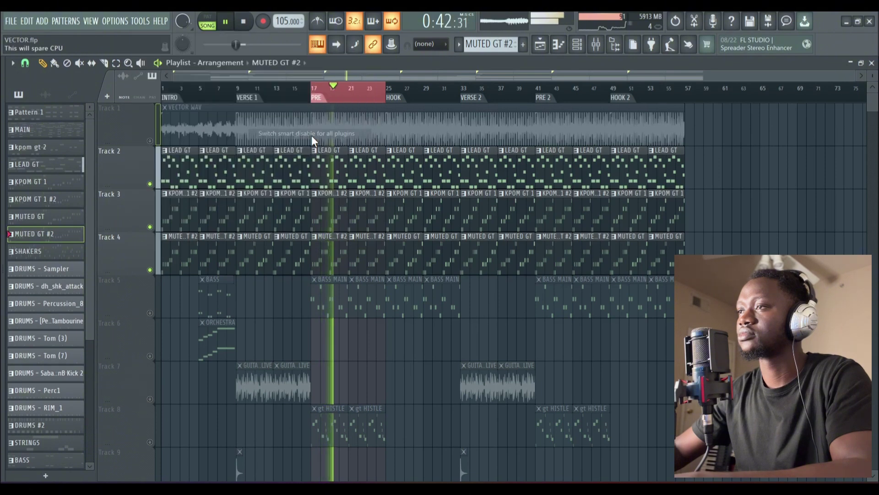
pyautogui.click(244, 23)
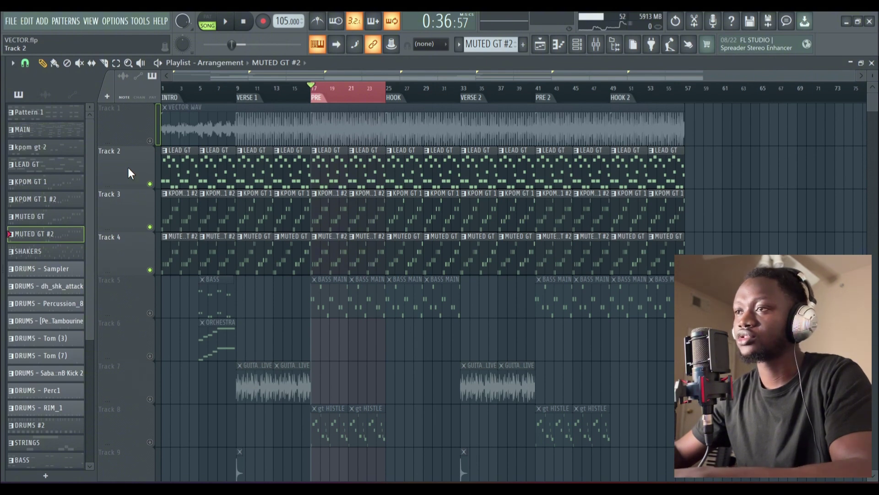
# Solo Track 5, choose the BASS MAIN pattern from its clip, and play it from the PRE section.
pyautogui.scroll(-1, 128, 177)
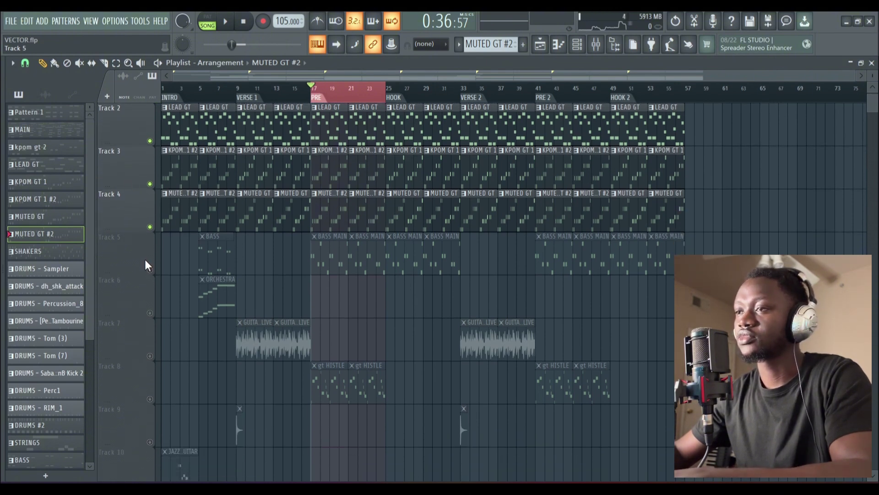
pyautogui.rightClick(150, 270)
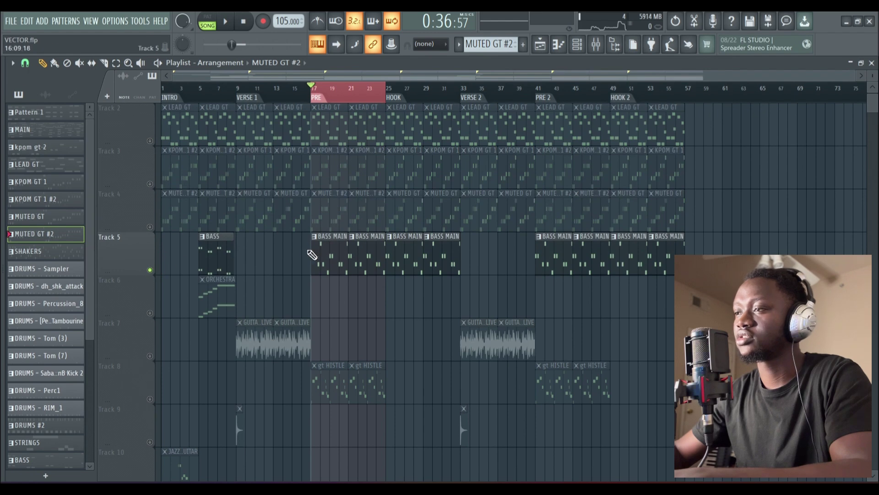
pyautogui.click(323, 254)
pyautogui.click(226, 22)
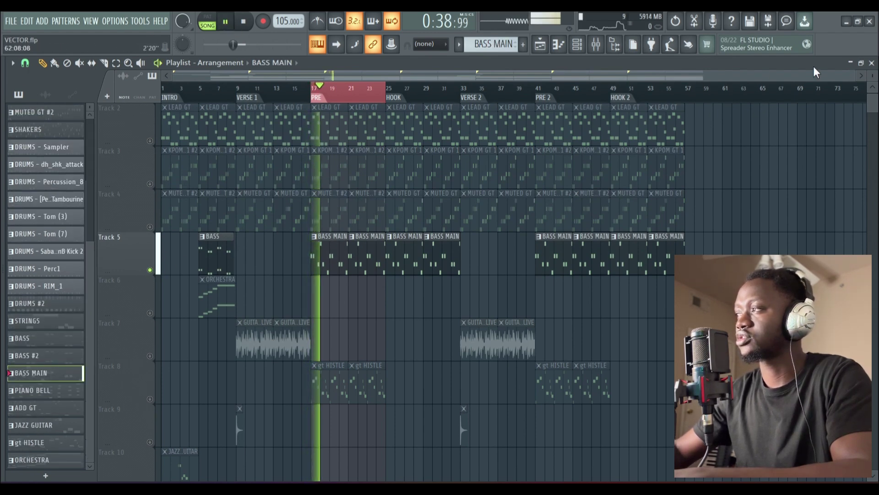
# View the Harmless instrument on the Sub channel while BASS MAIN plays, and close its window.
pyautogui.click(850, 62)
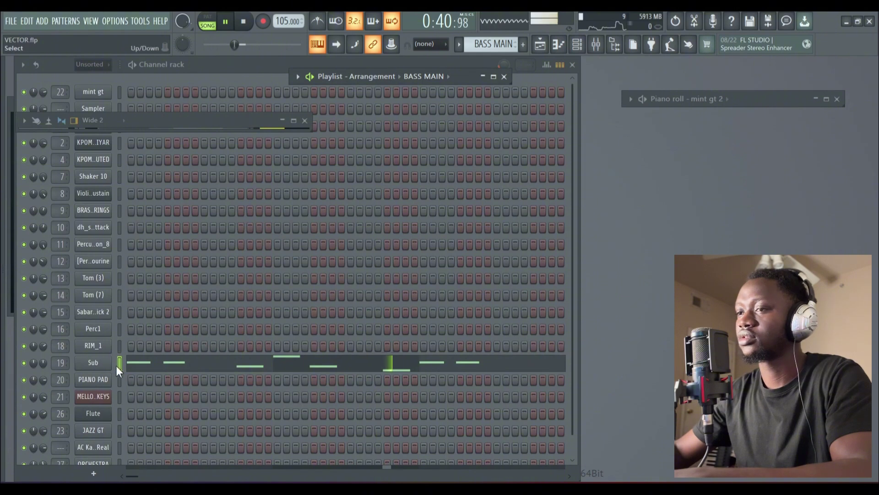
pyautogui.click(94, 362)
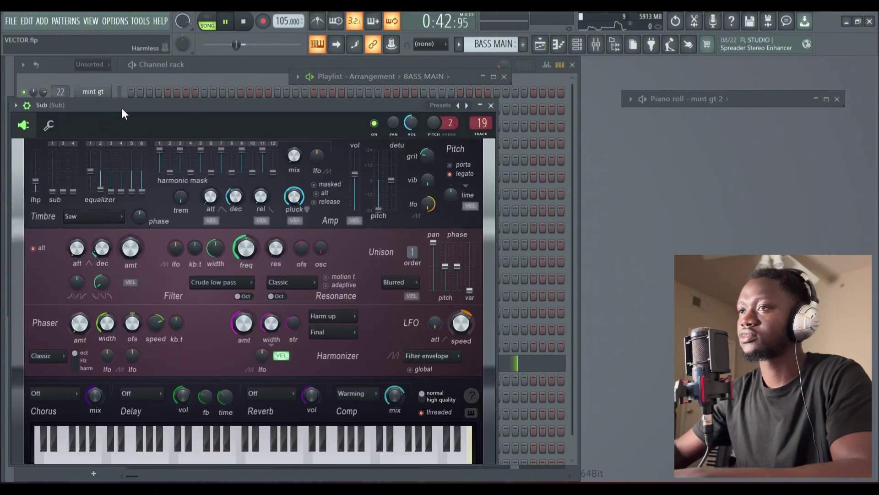
pyautogui.moveTo(121, 108); pyautogui.dragTo(271, 100)
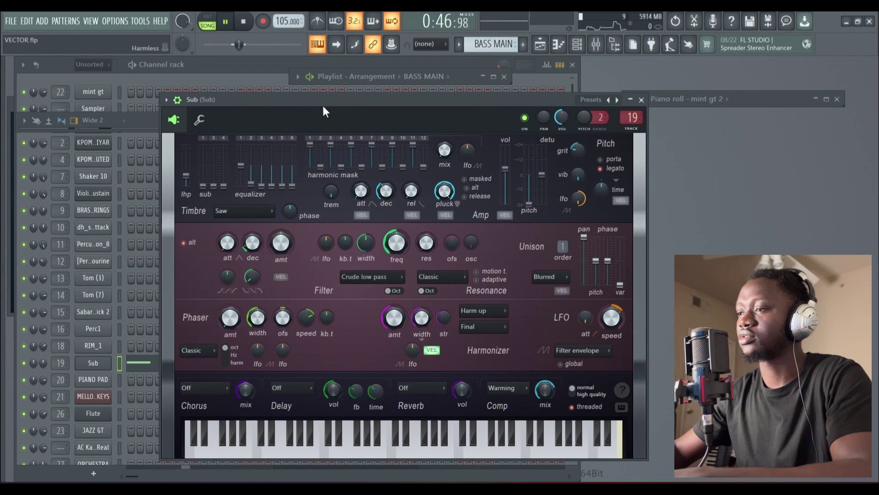
pyautogui.click(641, 99)
# Bring the playlist back to full size and unmute Track 8 so its gt HISTLE clips play alongside the bass.
pyautogui.click(546, 50)
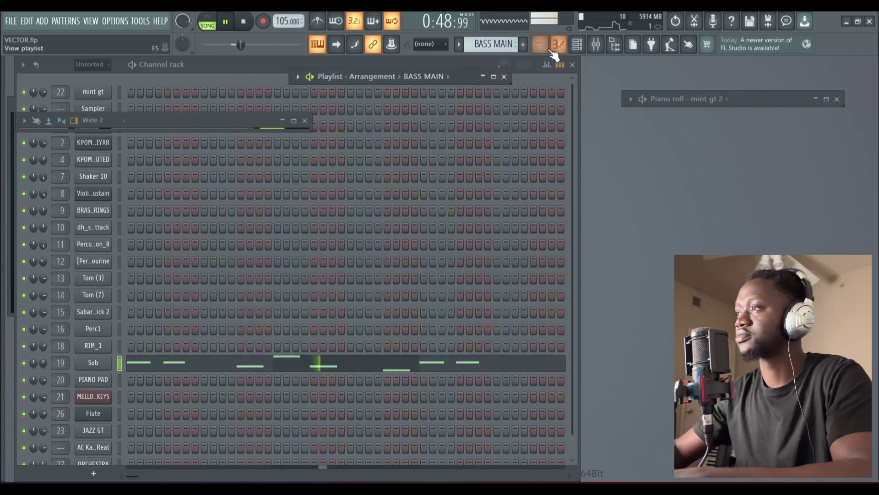
pyautogui.click(546, 51)
pyautogui.click(546, 50)
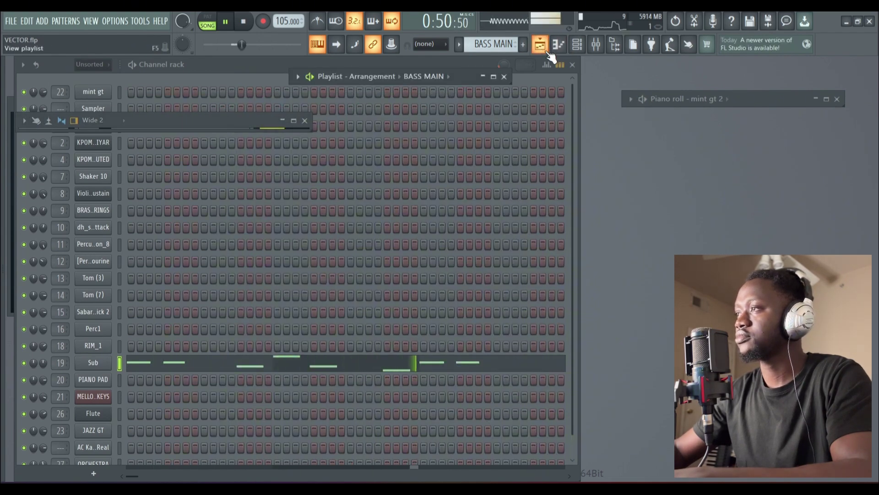
pyautogui.click(493, 77)
pyautogui.scroll(-1, 274, 261)
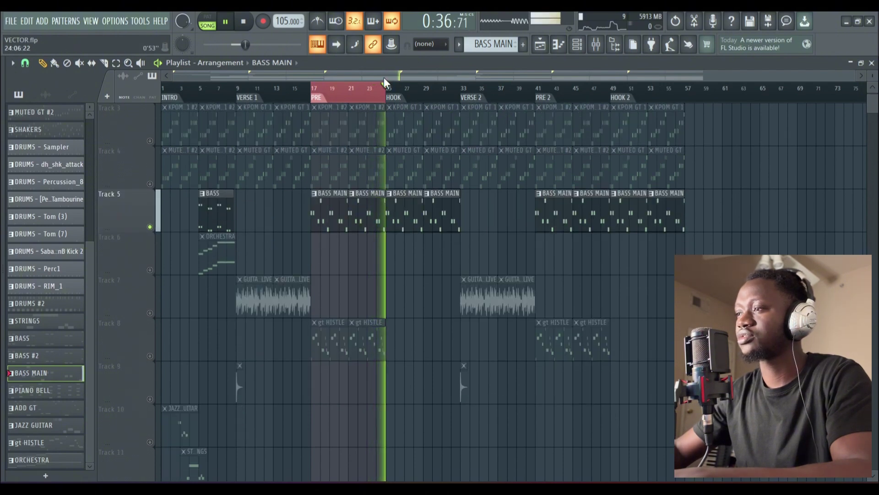
pyautogui.click(150, 355)
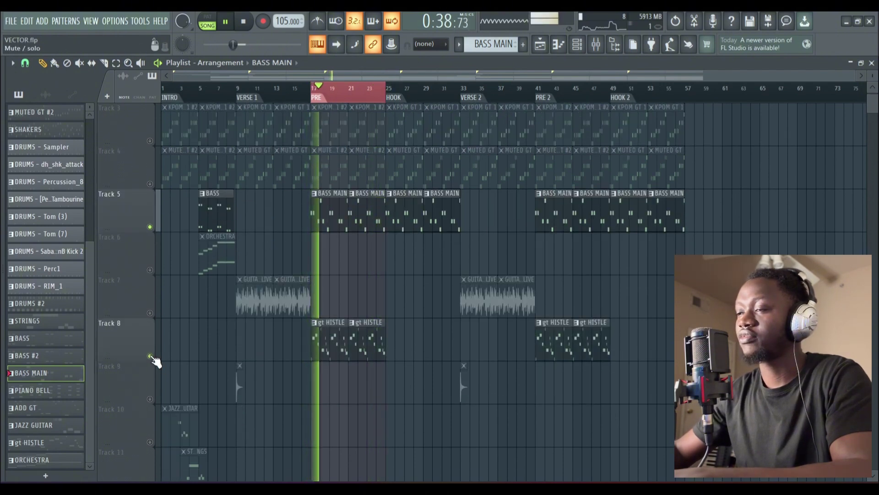
# Play the gt HISTLE pattern on its own with the metronome on, and view its mint gt notes in the channel rack.
pyautogui.click(324, 337)
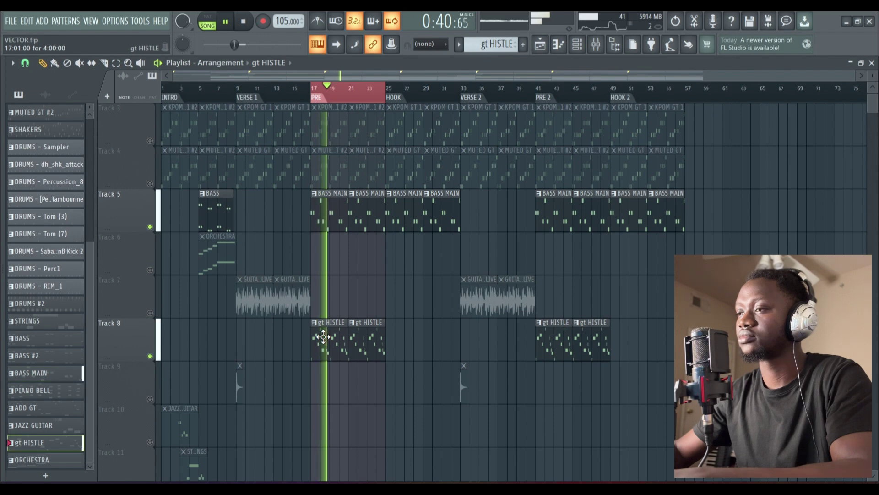
pyautogui.click(208, 23)
pyautogui.click(317, 21)
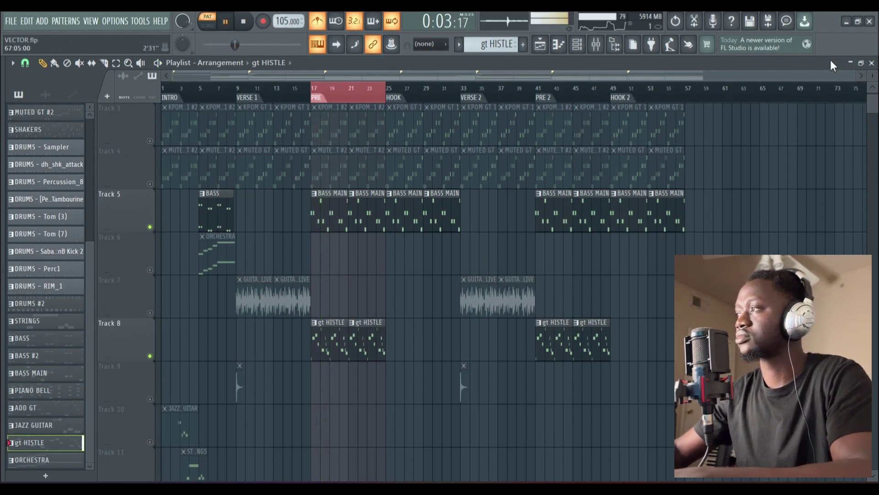
pyautogui.click(861, 62)
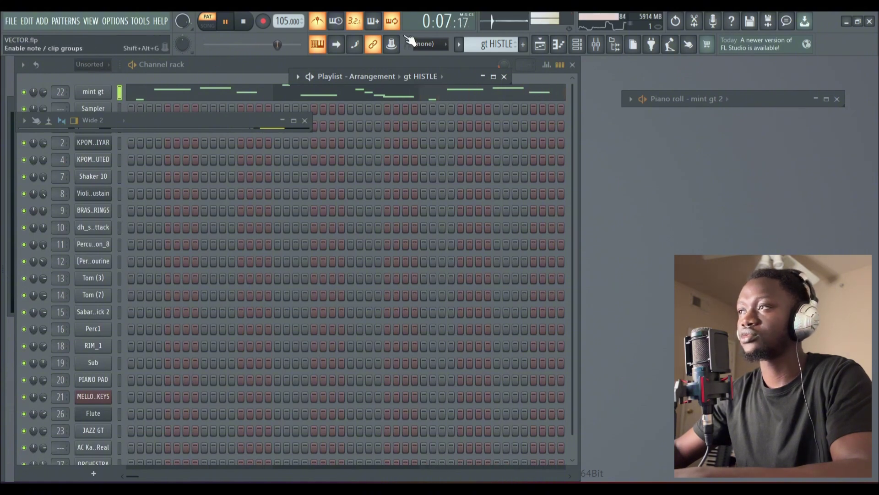
# Return to the full-size playlist and stop the gt HISTLE pattern's playback.
pyautogui.click(540, 46)
pyautogui.click(541, 45)
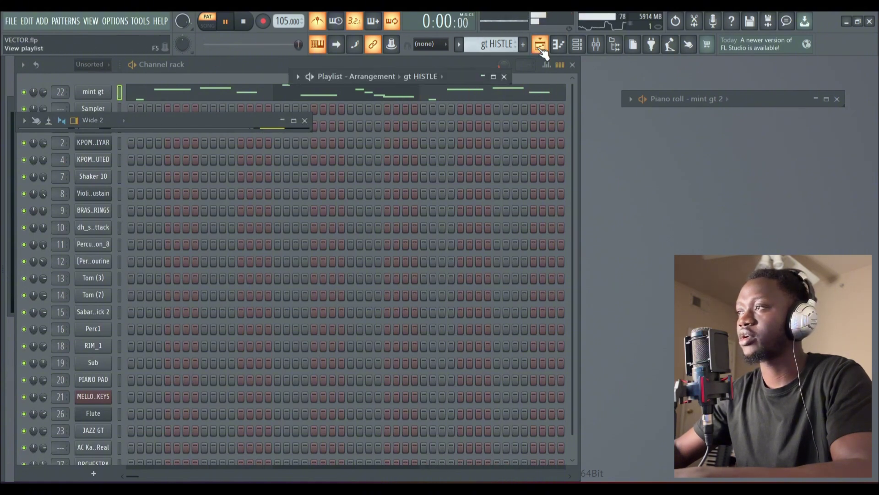
pyautogui.click(495, 76)
pyautogui.click(245, 23)
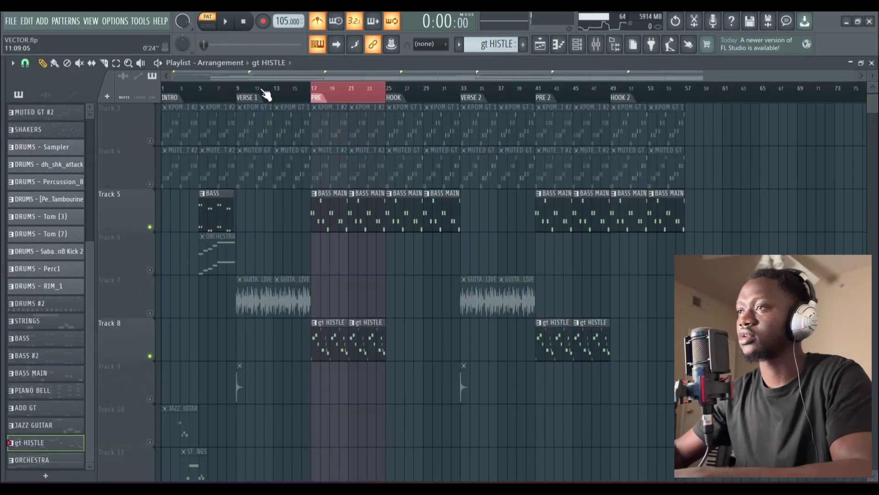
# Clear the PRE time selection, unmute Track 10, and play its JAZZ GUITAR clip from the intro in song mode.
pyautogui.click(200, 97)
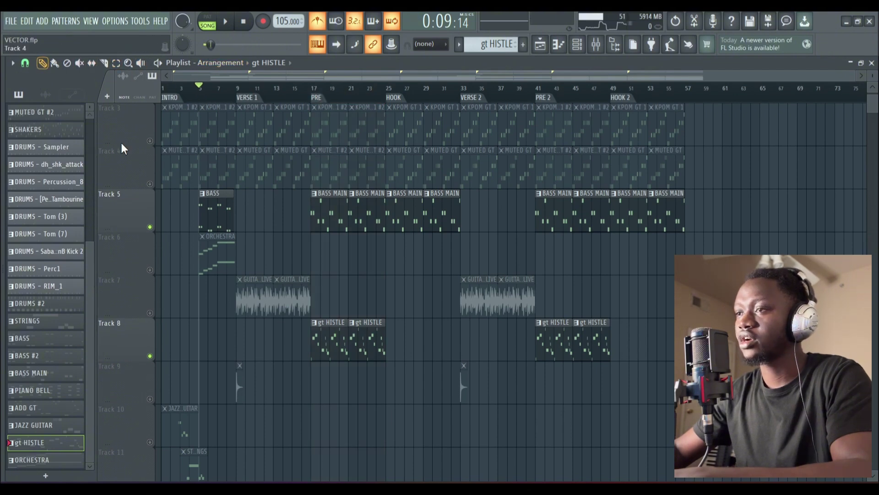
pyautogui.scroll(-4, 156, 208)
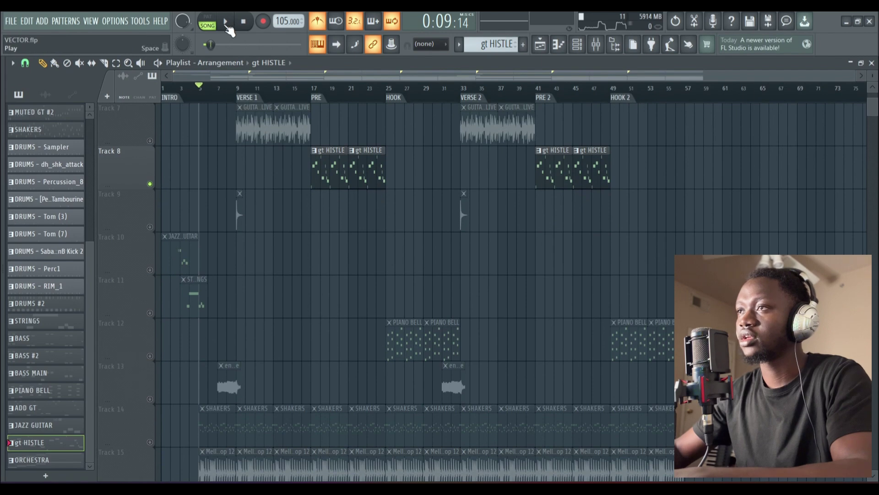
pyautogui.click(150, 270)
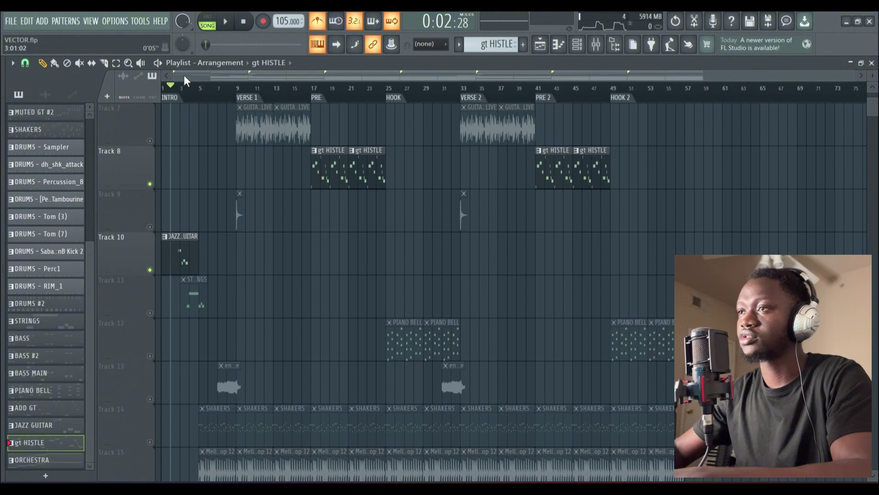
pyautogui.click(225, 24)
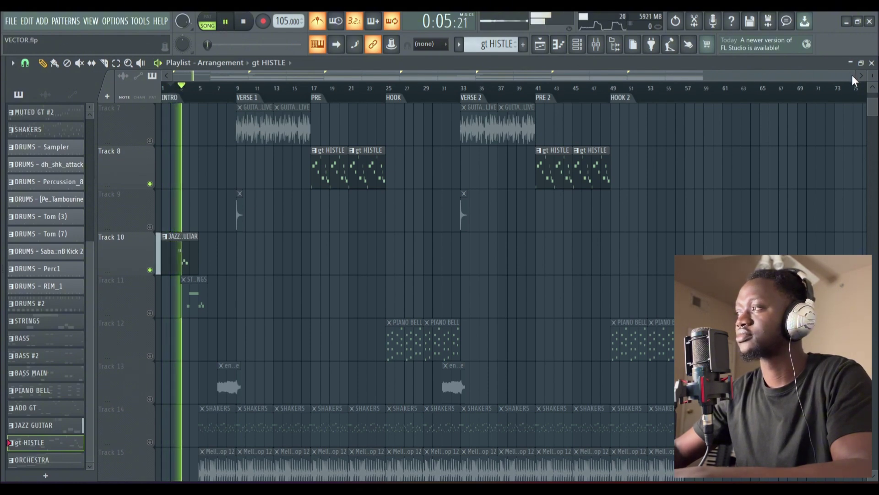
pyautogui.moveTo(703, 77); pyautogui.dragTo(506, 78)
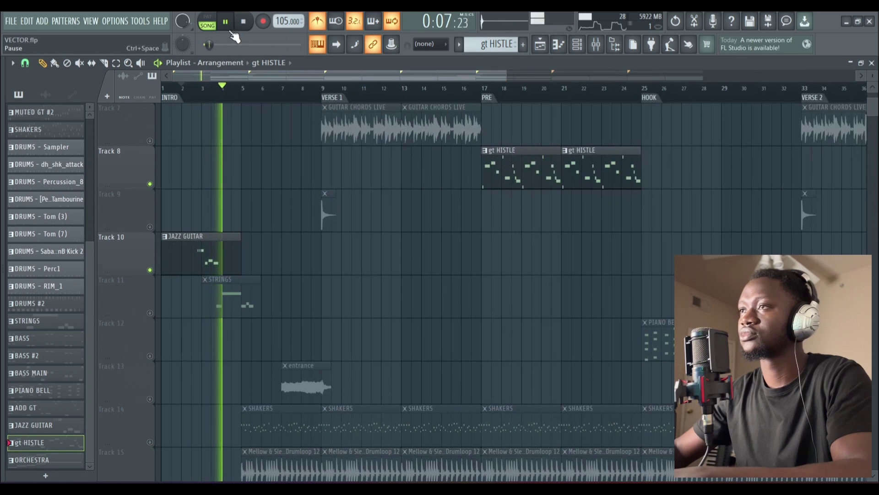
pyautogui.click(243, 21)
# Unmute Tracks 11 and 6, mute Track 5, and play the intro with the STRINGS and ORCHESTRA clips.
pyautogui.click(149, 313)
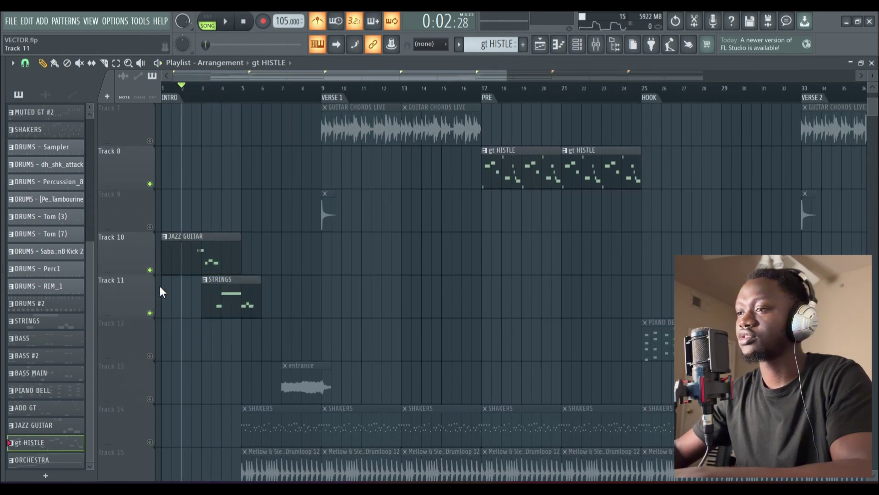
pyautogui.scroll(2, 128, 213)
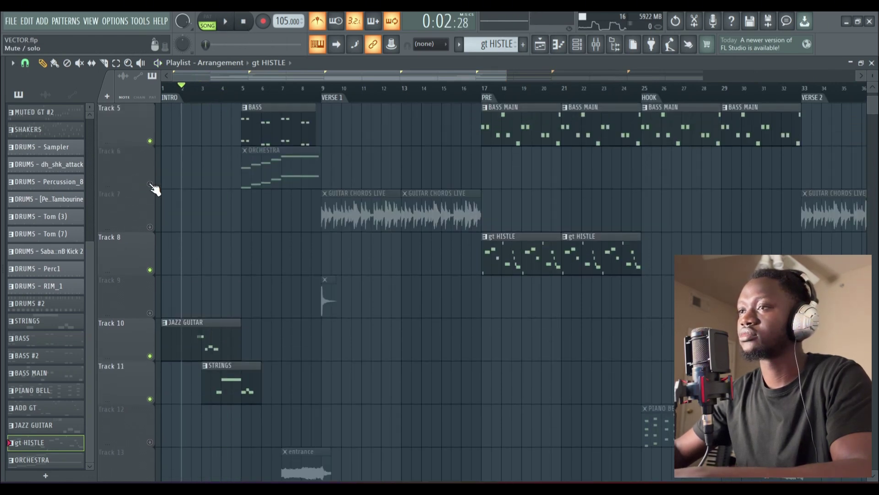
pyautogui.click(150, 184)
pyautogui.click(150, 140)
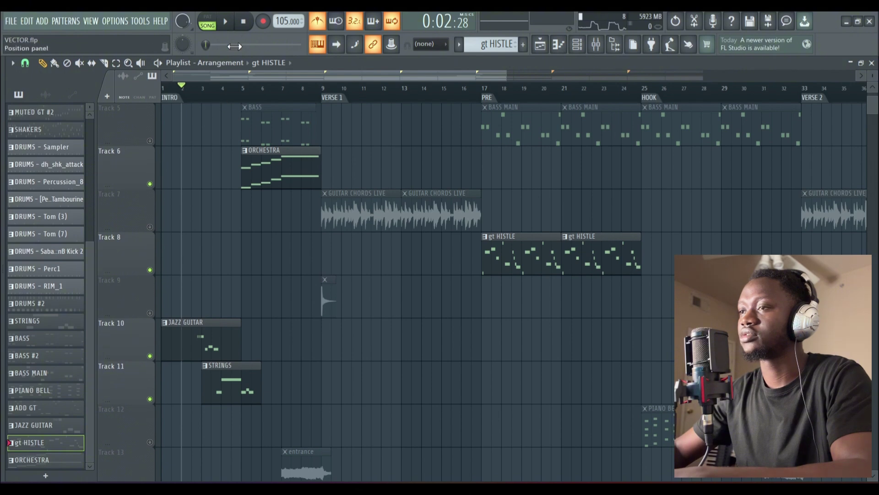
pyautogui.click(235, 24)
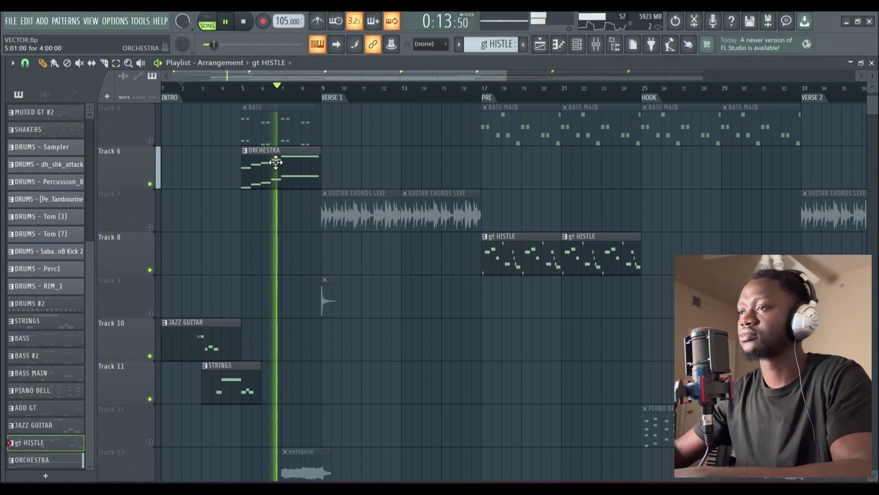
pyautogui.press('space')
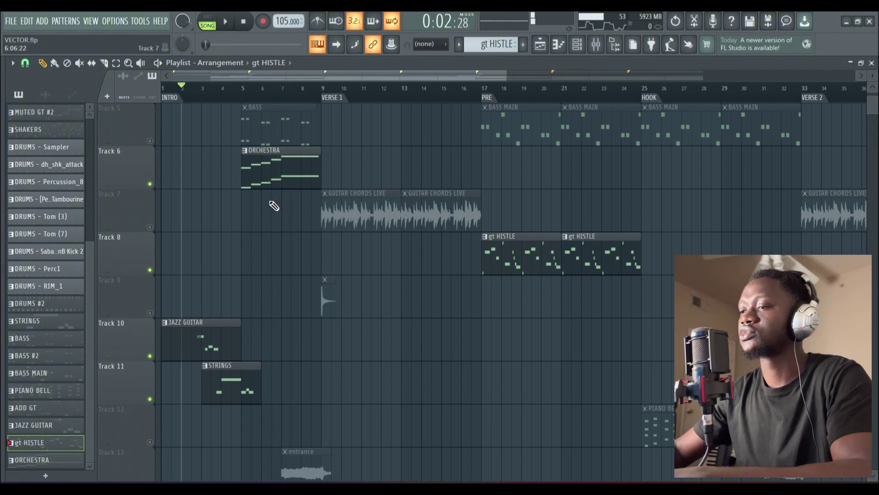
# Solo Track 13 and place the playhead at the start of its first entrance clip at bar 7.
pyautogui.scroll(-5, 262, 213)
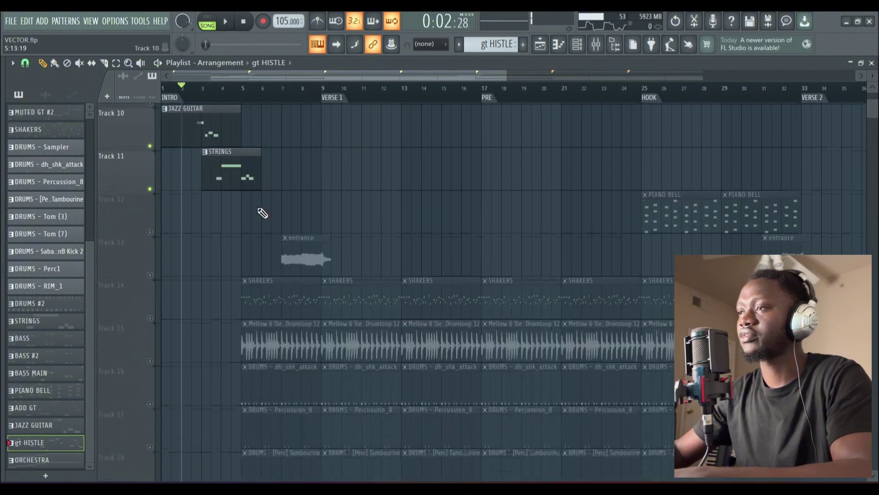
pyautogui.rightClick(150, 270)
pyautogui.click(279, 99)
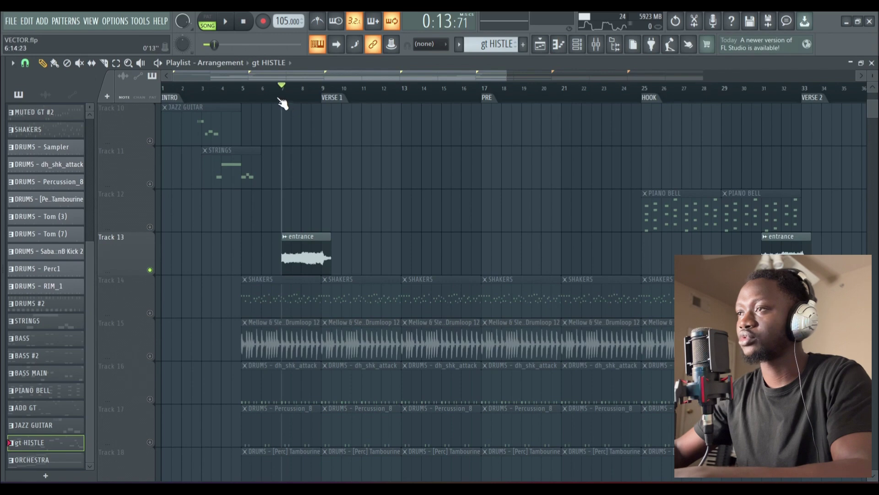
# Play Track 13's entrance clip from bar 7, and stop playback once it has been heard.
pyautogui.click(228, 25)
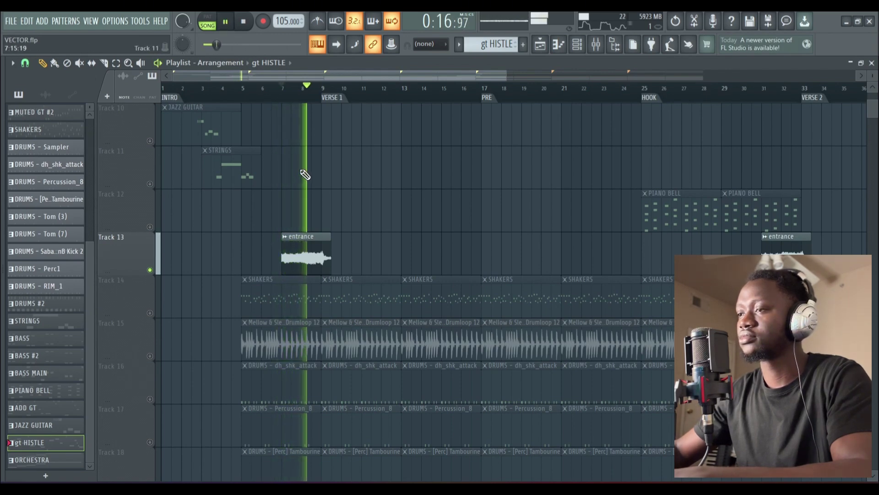
pyautogui.click(244, 23)
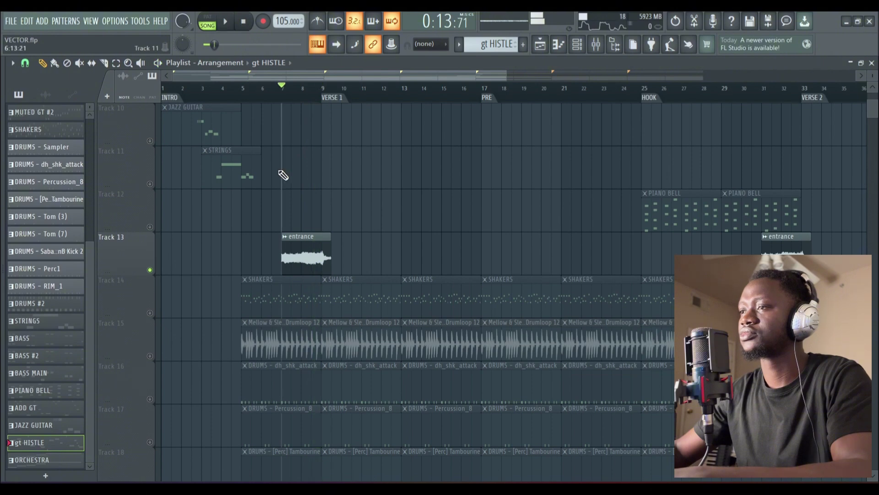
# Select the GUITAR CHORDS LIVE clip, unmute Track 7, and play it from the start of VERSE 1.
pyautogui.scroll(-2, 290, 179)
pyautogui.scroll(6, 289, 174)
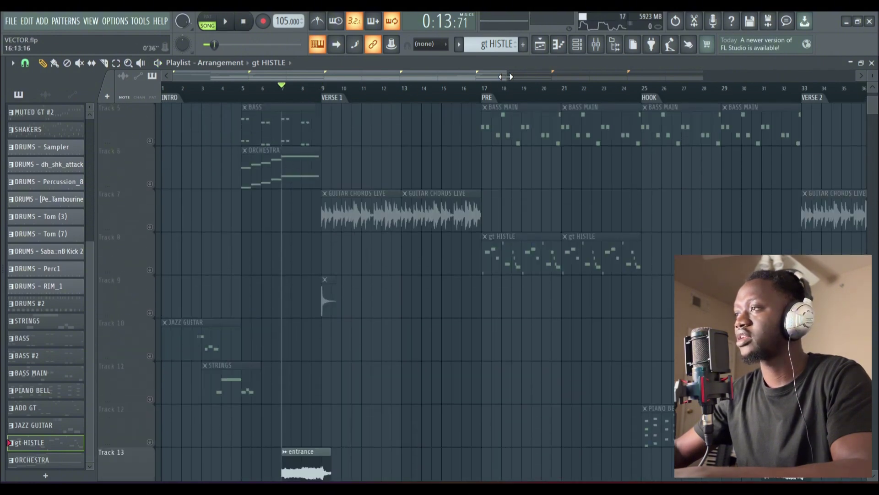
pyautogui.moveTo(505, 76); pyautogui.dragTo(470, 137)
pyautogui.click(300, 214)
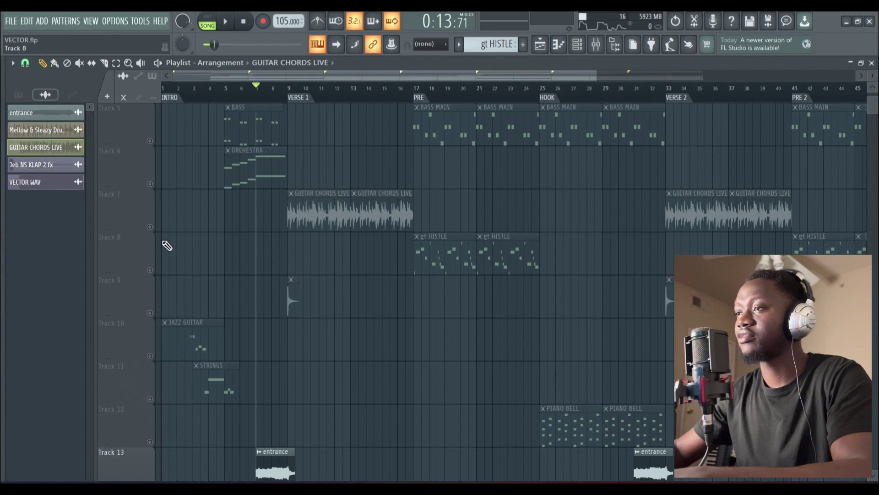
pyautogui.click(150, 227)
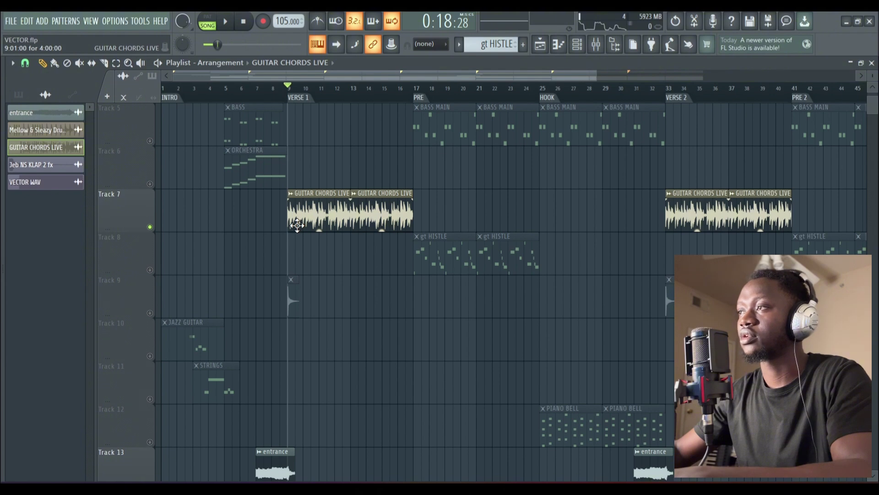
pyautogui.click(226, 22)
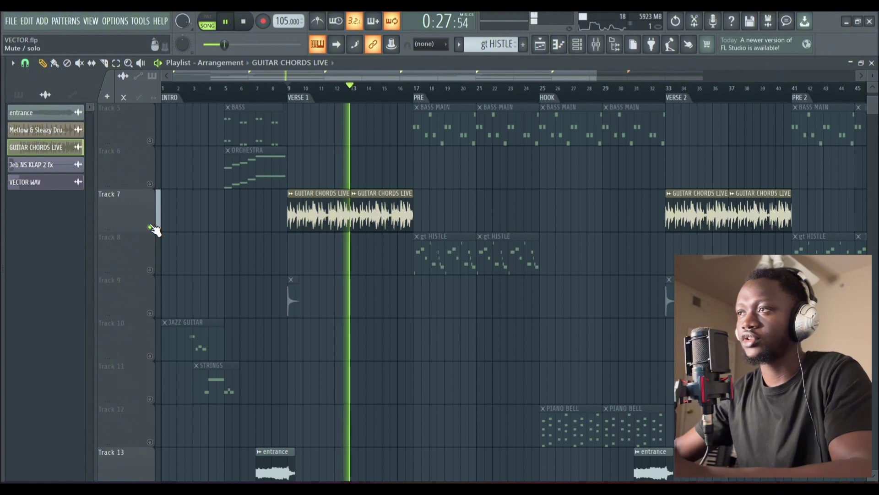
# Select the PIANO BELL pattern, unmute Track 12, and play its clips from the HOOK marker at bar 25.
pyautogui.moveTo(461, 77); pyautogui.dragTo(601, 74)
pyautogui.scroll(2, 453, 179)
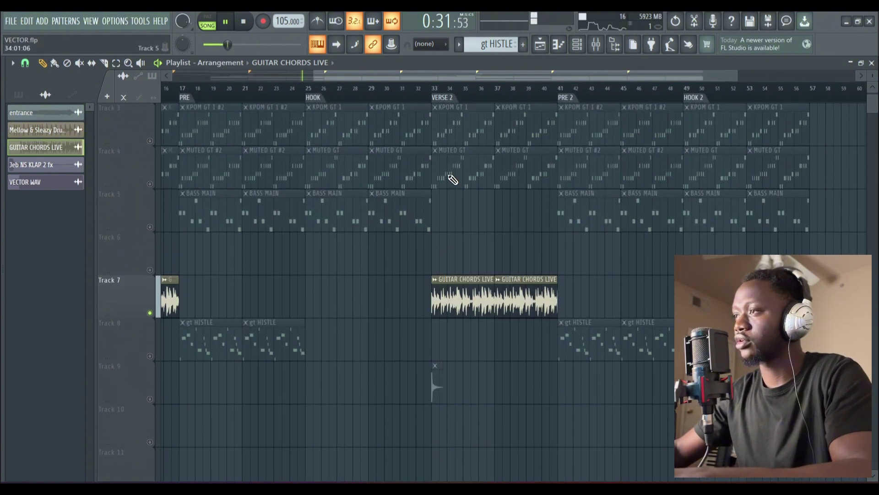
pyautogui.scroll(-6, 479, 198)
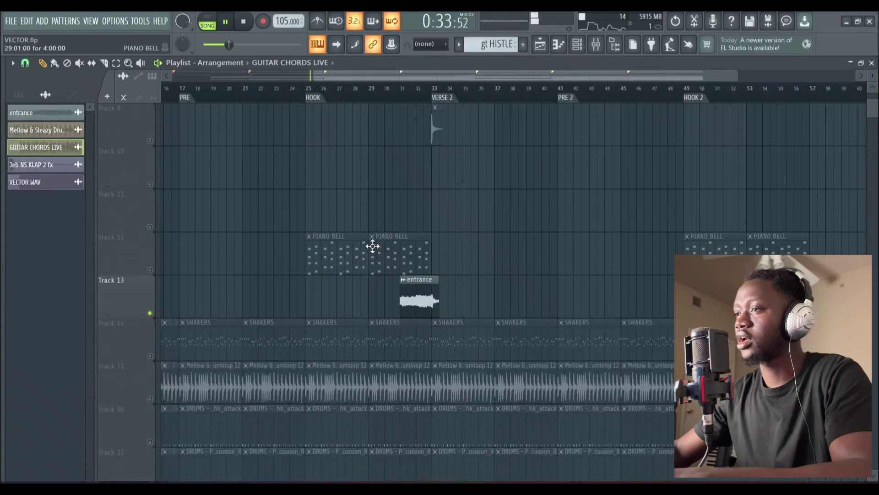
pyautogui.click(370, 247)
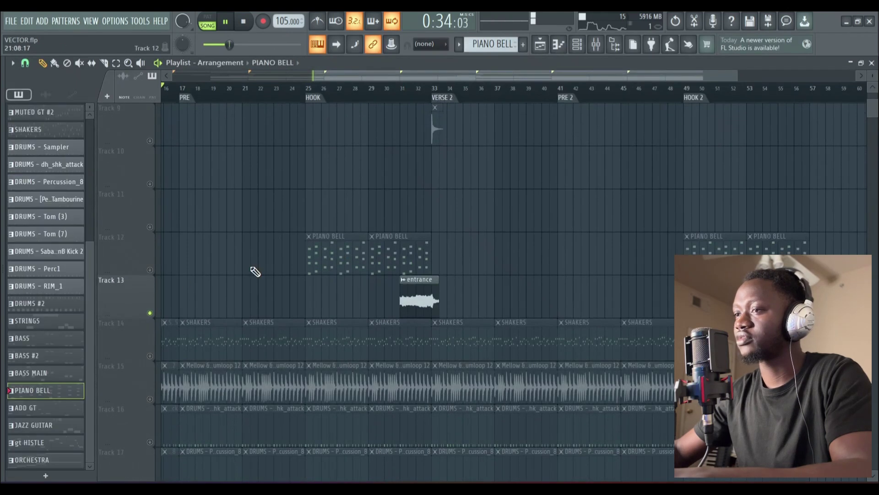
pyautogui.click(307, 90)
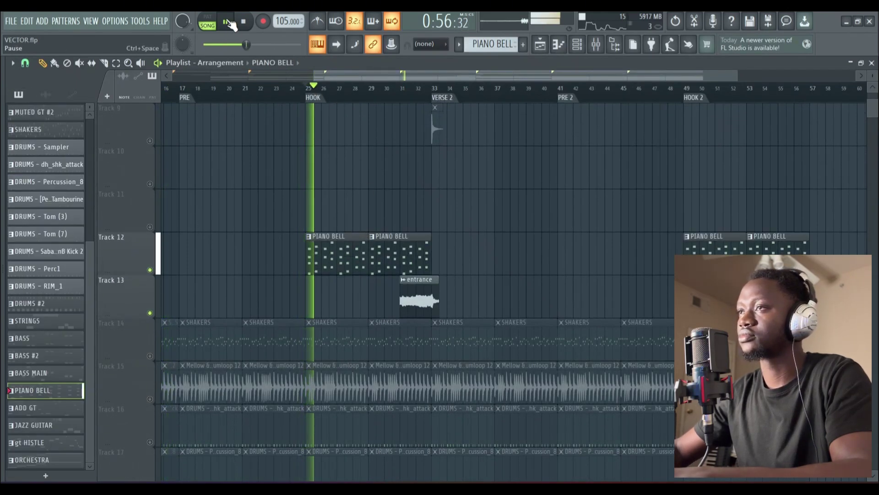
# Reveal the channel rack, turn on the metronome, and inspect the PIANO PAD and MELLOY KEYS instruments behind the PIANO BELL pattern.
pyautogui.click(850, 62)
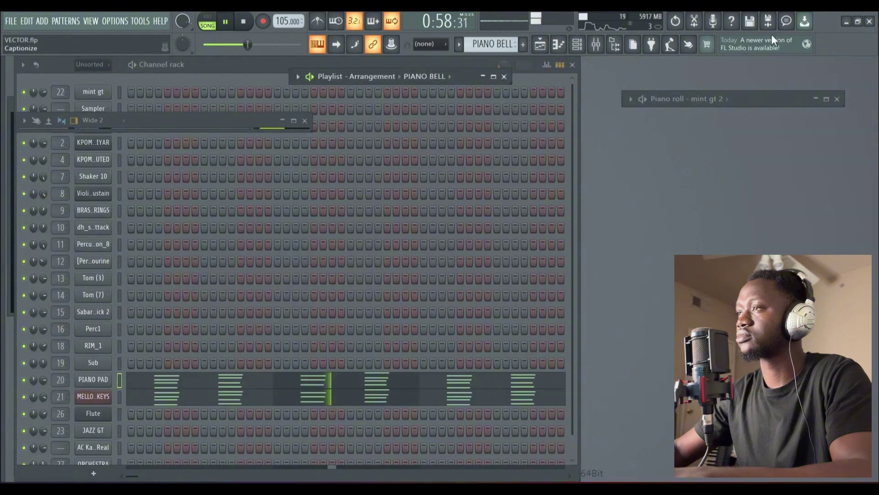
pyautogui.click(320, 25)
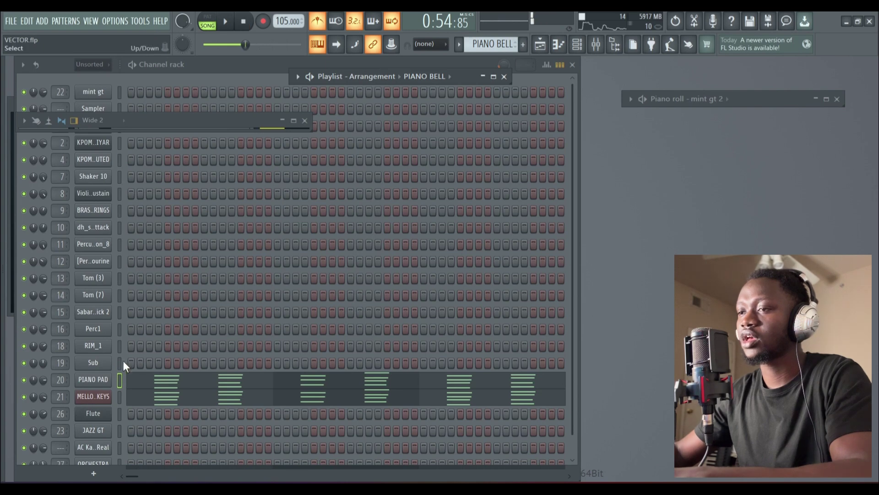
pyautogui.click(98, 382)
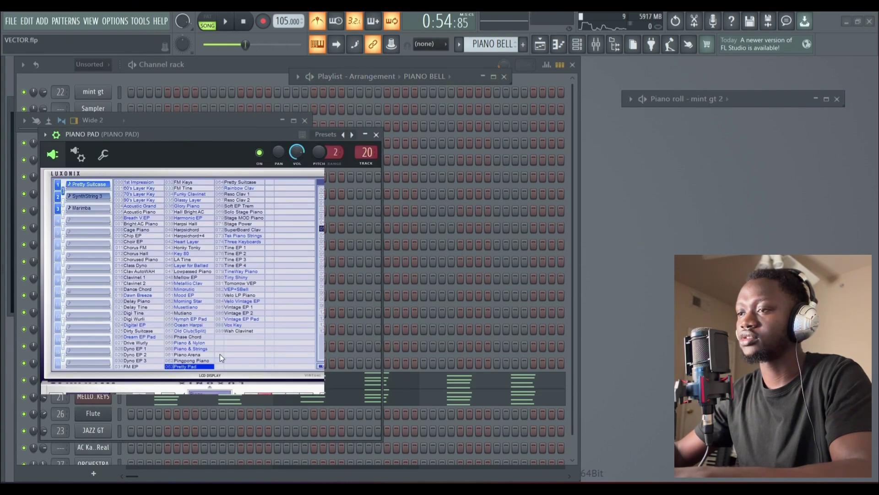
pyautogui.click(377, 135)
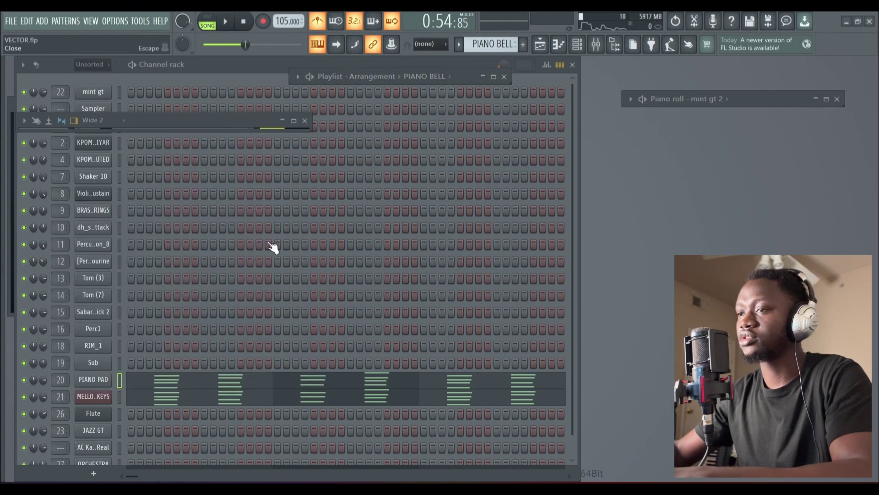
pyautogui.click(94, 397)
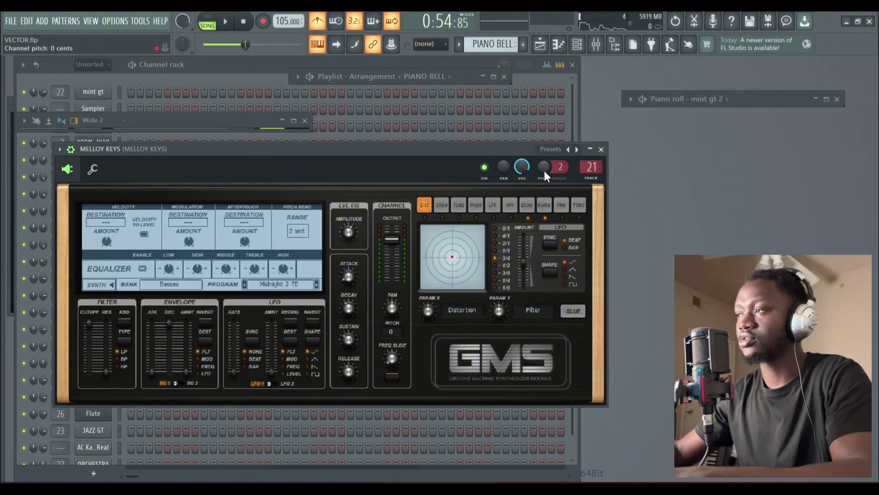
pyautogui.click(601, 149)
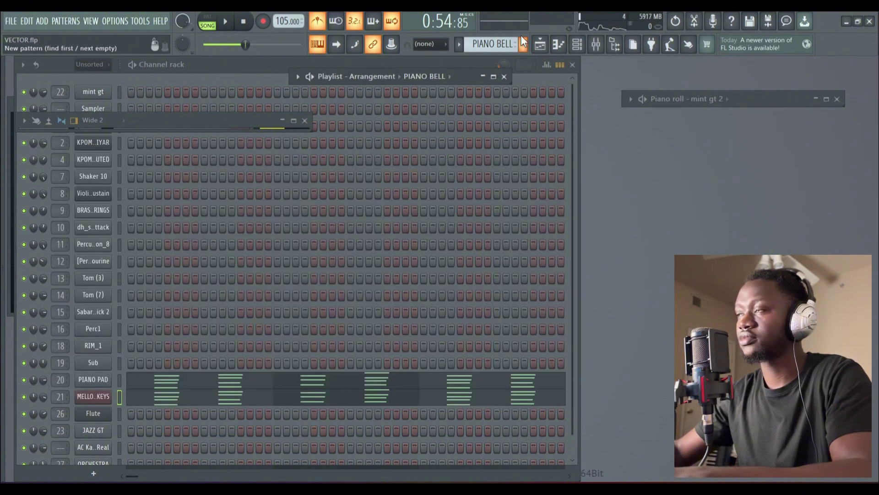
# Bring the playlist back to full size.
pyautogui.click(544, 45)
pyautogui.click(542, 48)
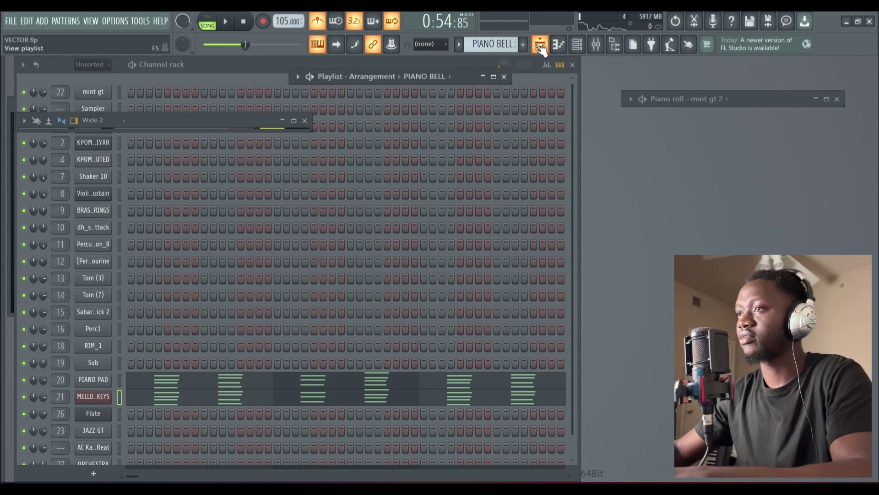
pyautogui.click(494, 76)
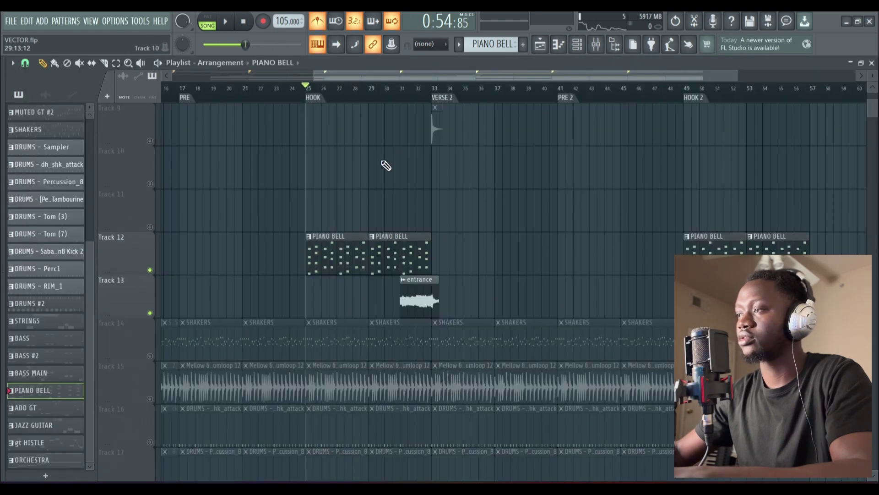
# Solo Track 1 and unmute its VECTOR WAV clip.
pyautogui.scroll(-5, 114, 158)
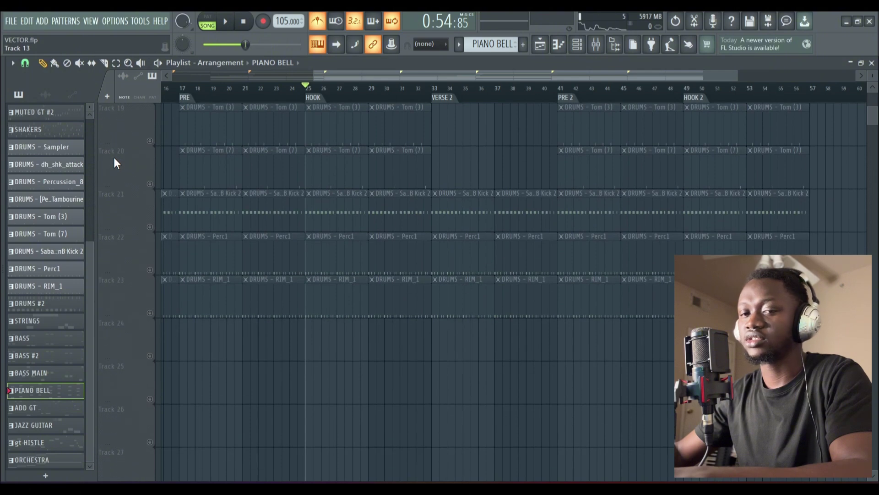
pyautogui.scroll(6, 114, 159)
pyautogui.scroll(3, 115, 160)
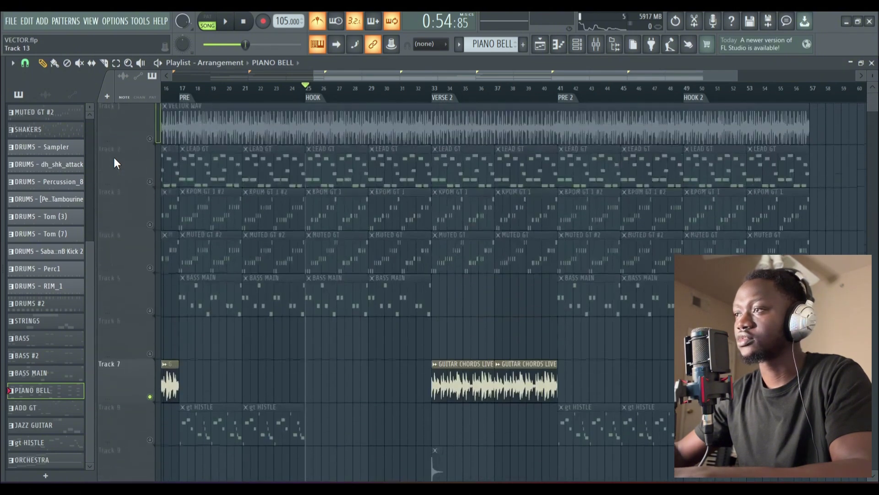
pyautogui.rightClick(150, 140)
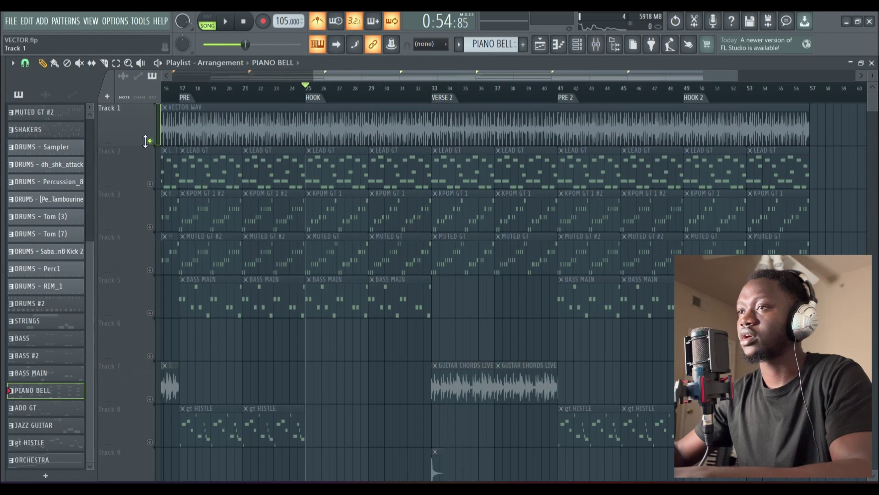
pyautogui.moveTo(354, 74); pyautogui.dragTo(119, 80)
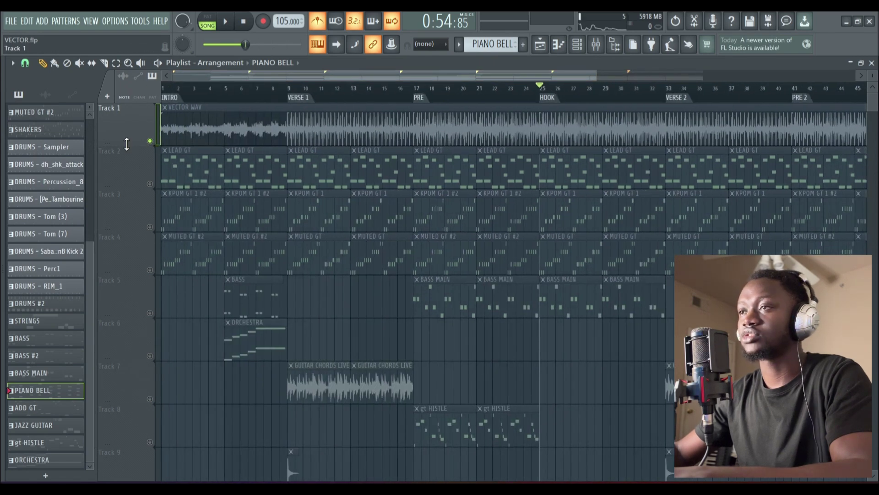
pyautogui.click(299, 122)
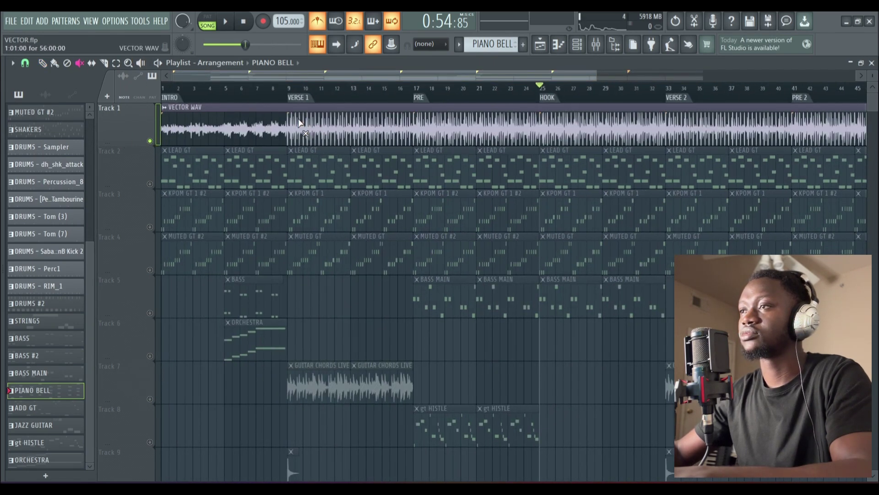
# Turn off the metronome and play the complete VECTOR WAV audio clip from the start of the INTRO.
pyautogui.scroll(-5, 129, 146)
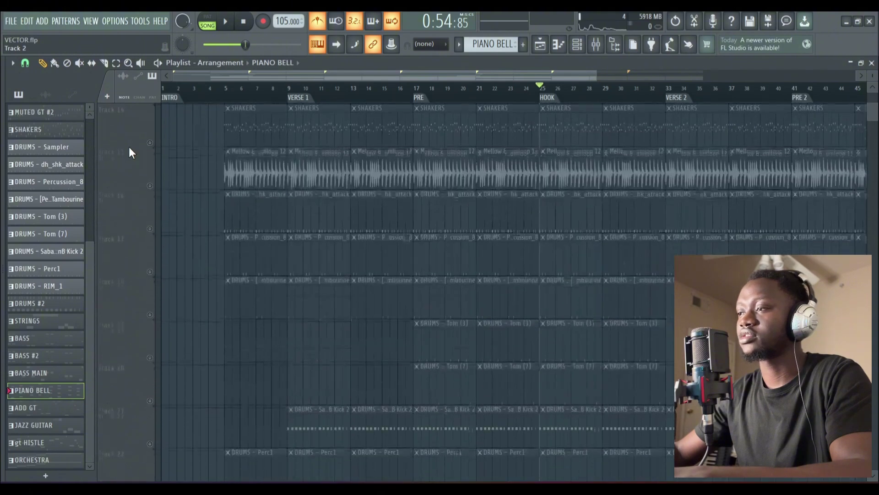
pyautogui.scroll(5, 128, 153)
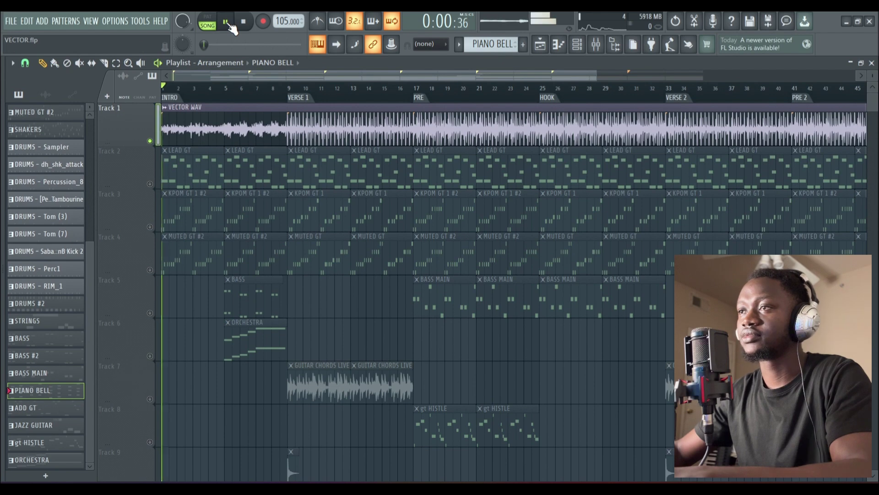
pyautogui.click(42, 63)
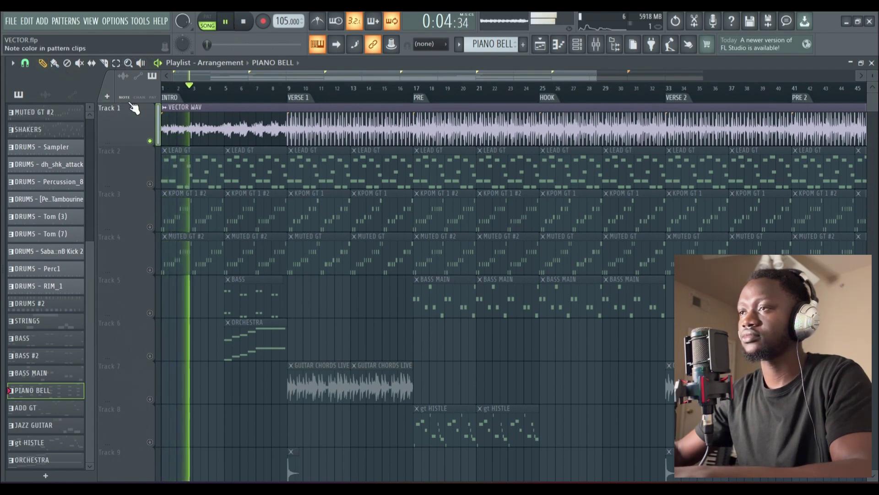
pyautogui.click(244, 23)
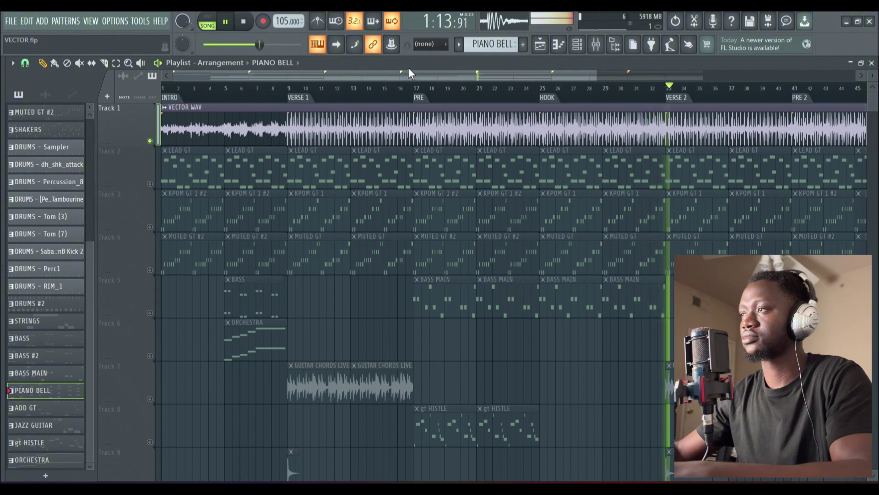
pyautogui.moveTo(596, 73); pyautogui.dragTo(778, 74)
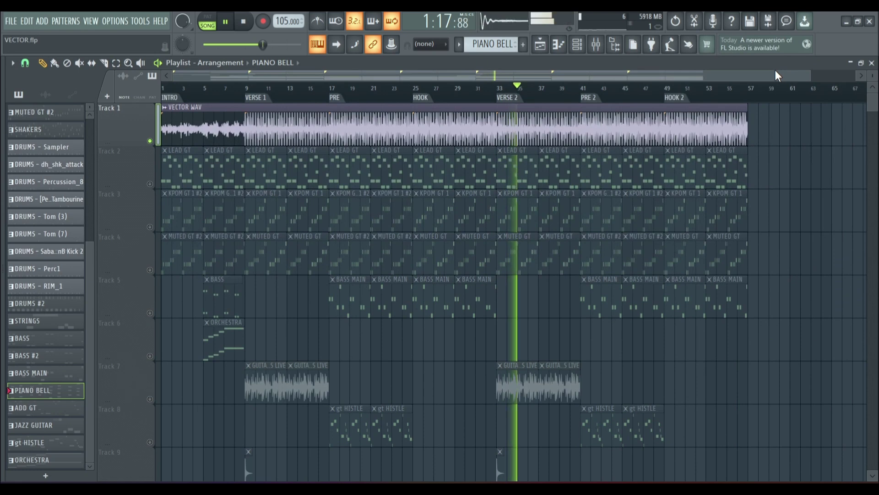